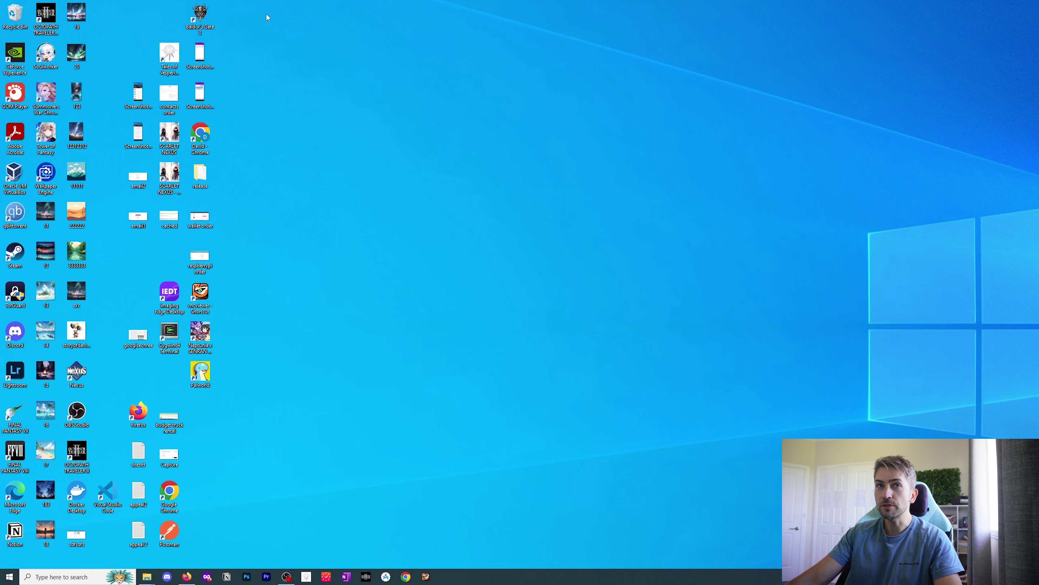
Step: Untick Show desktop icons in the desktop's View menu so only the wallpaper remains
left_click_drag(312, 1, 364, 285)
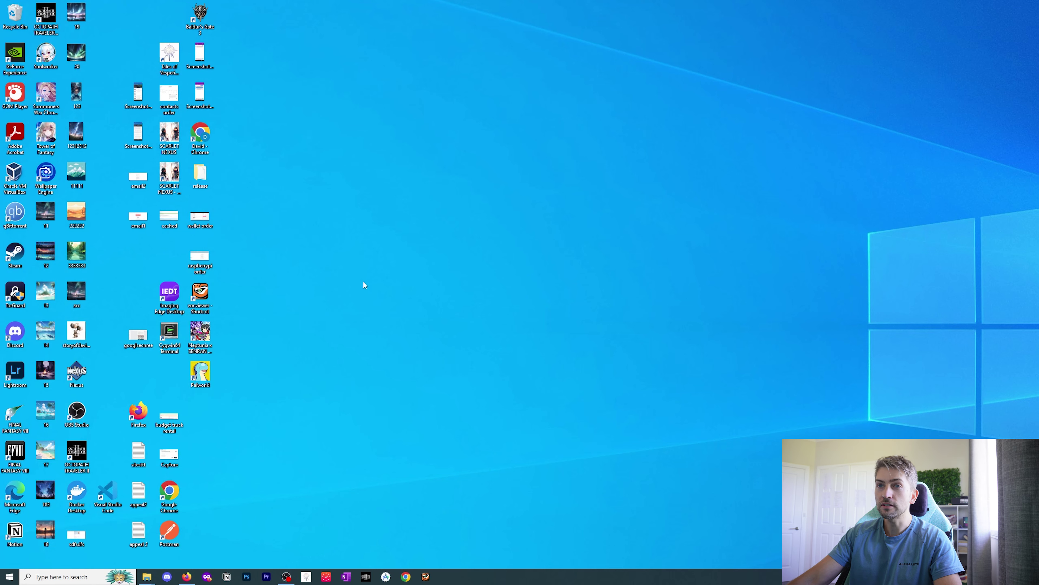
right_click(420, 242)
mouse_move(442, 246)
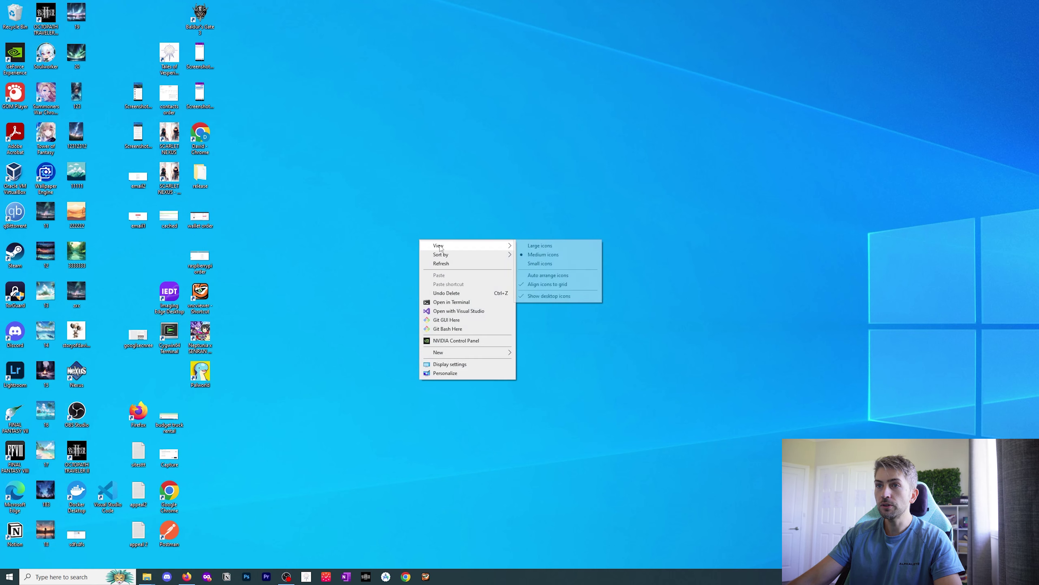
left_click(535, 296)
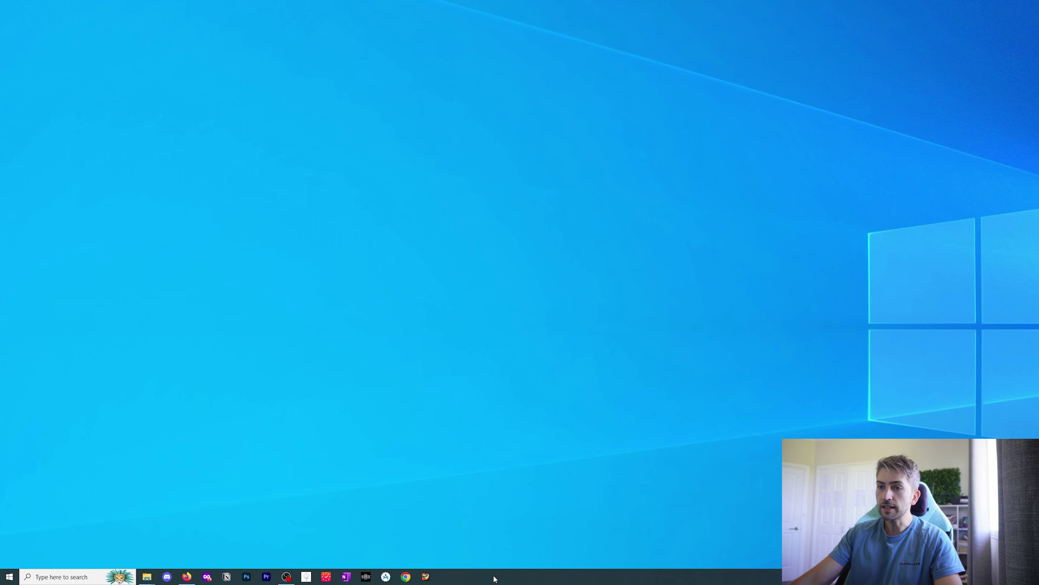
Step: Turn on 'Automatically hide the taskbar in desktop mode' in Taskbar settings, then close Settings
right_click(484, 576)
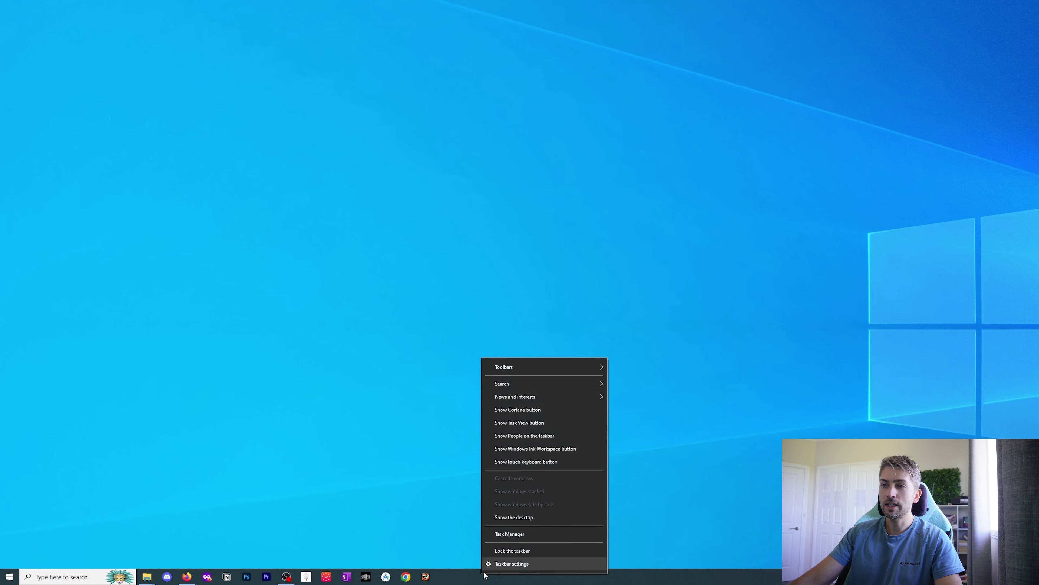
left_click(506, 564)
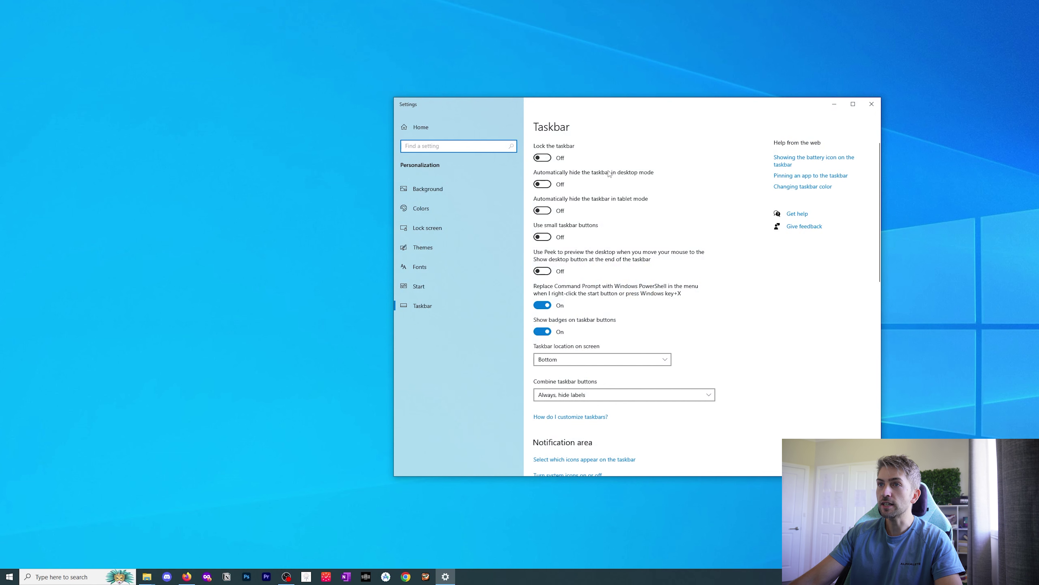
left_click(542, 185)
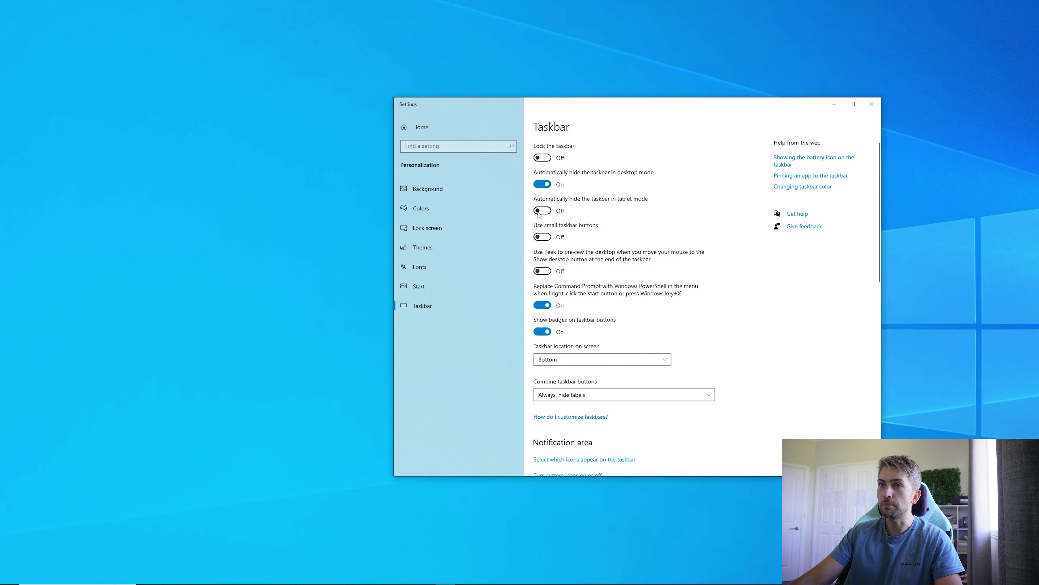
left_click(871, 105)
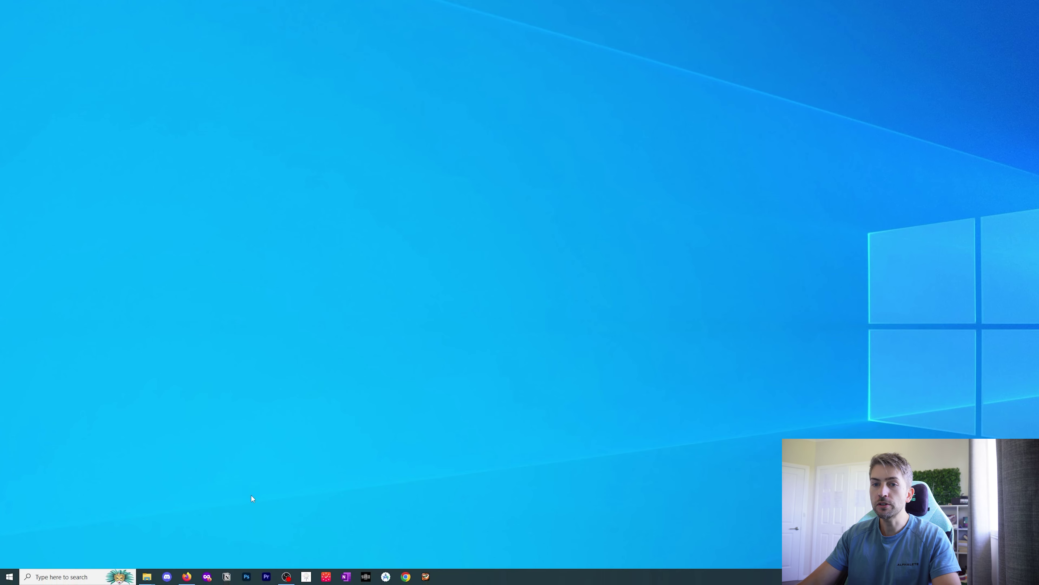
Step: Search 'nexus' in a private Firefox window, download nexus.zip from Winstep, and show its folder
left_click(206, 575)
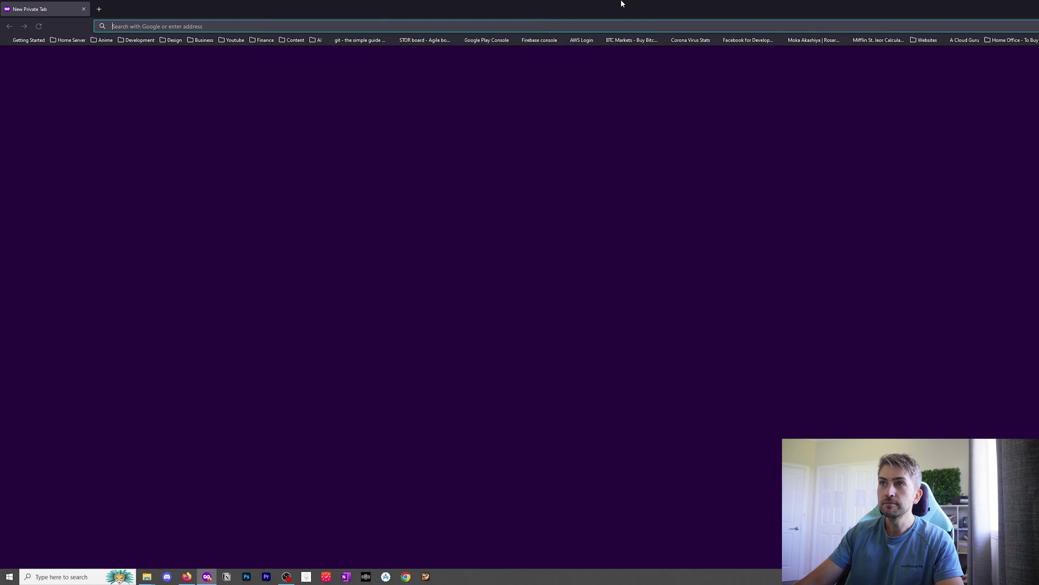
type("nexus+dock")
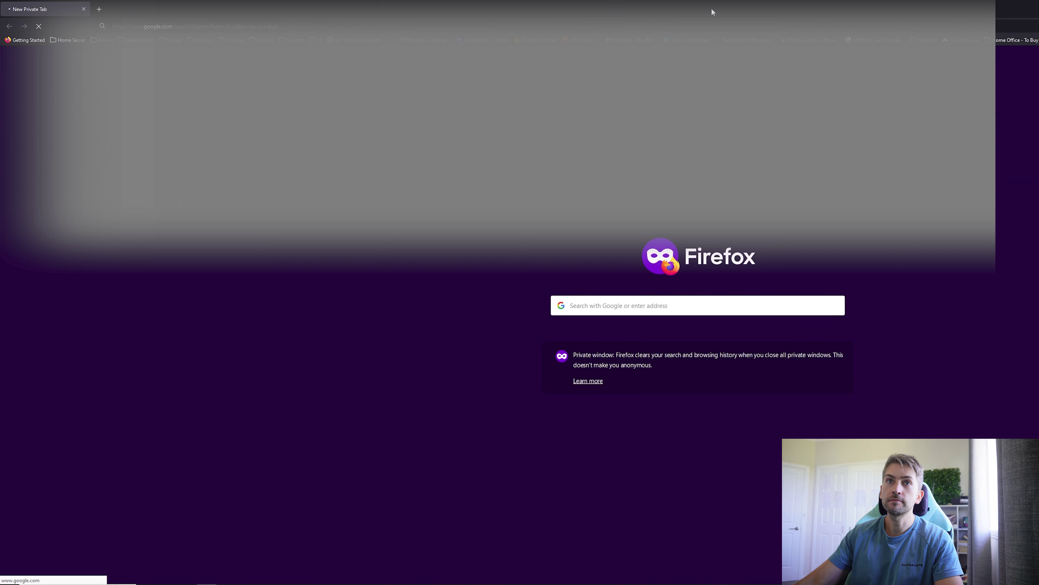
key("Return")
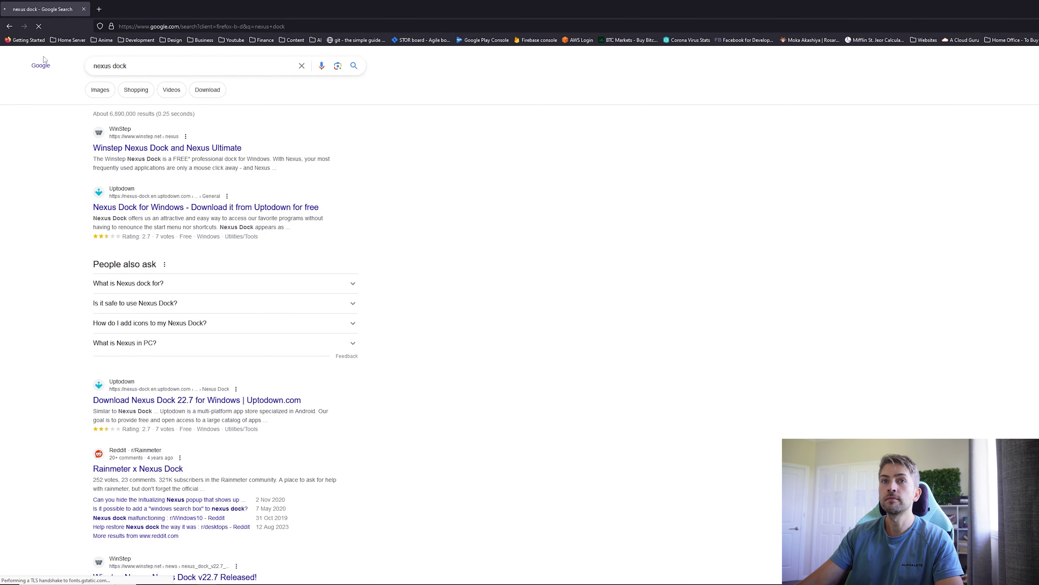
left_click(187, 148)
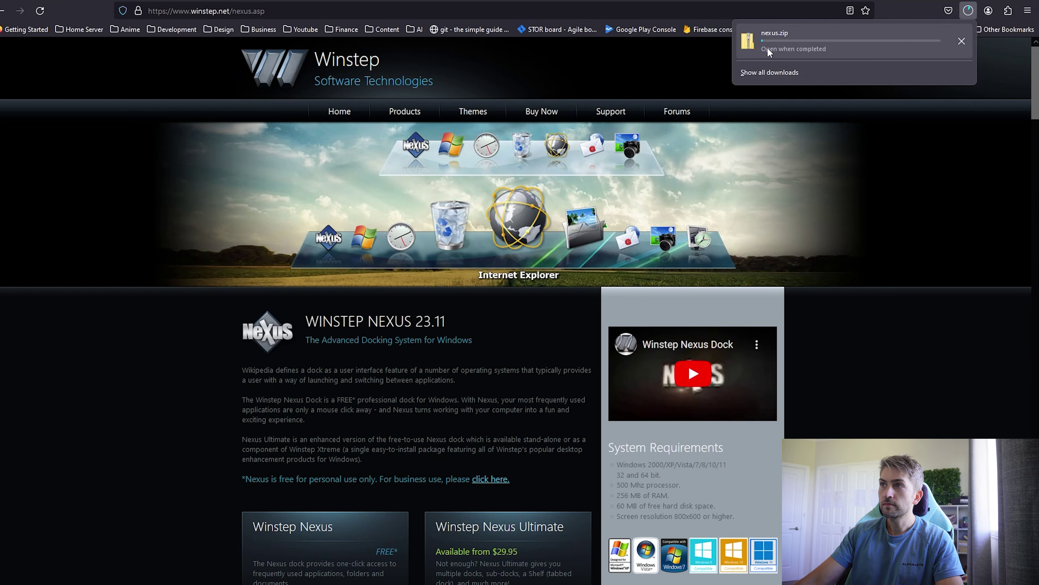
left_click(768, 51)
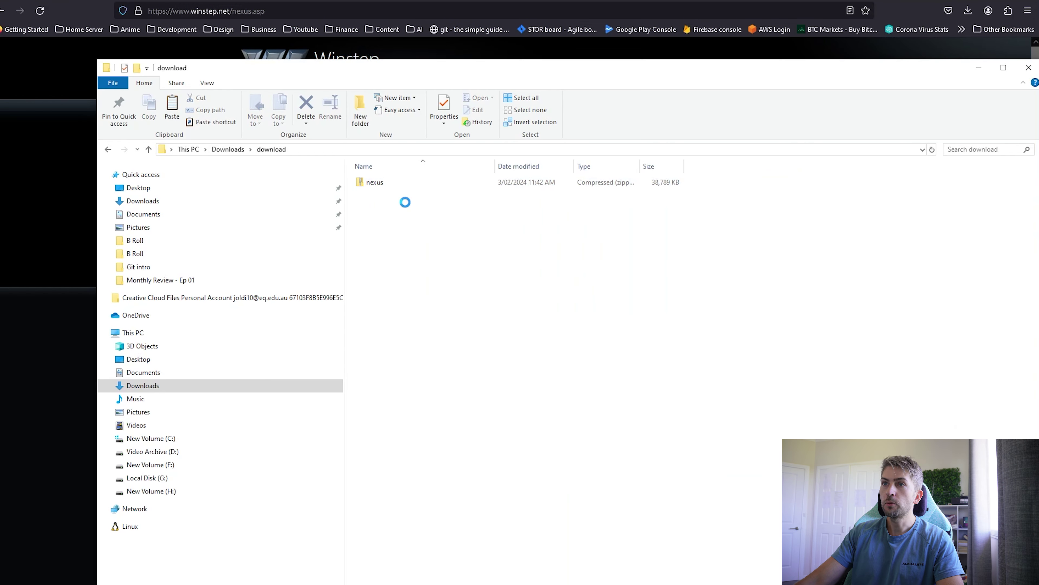
Step: Extract nexus.zip into a nexus folder with Extract All
left_click(377, 186)
right_click(377, 185)
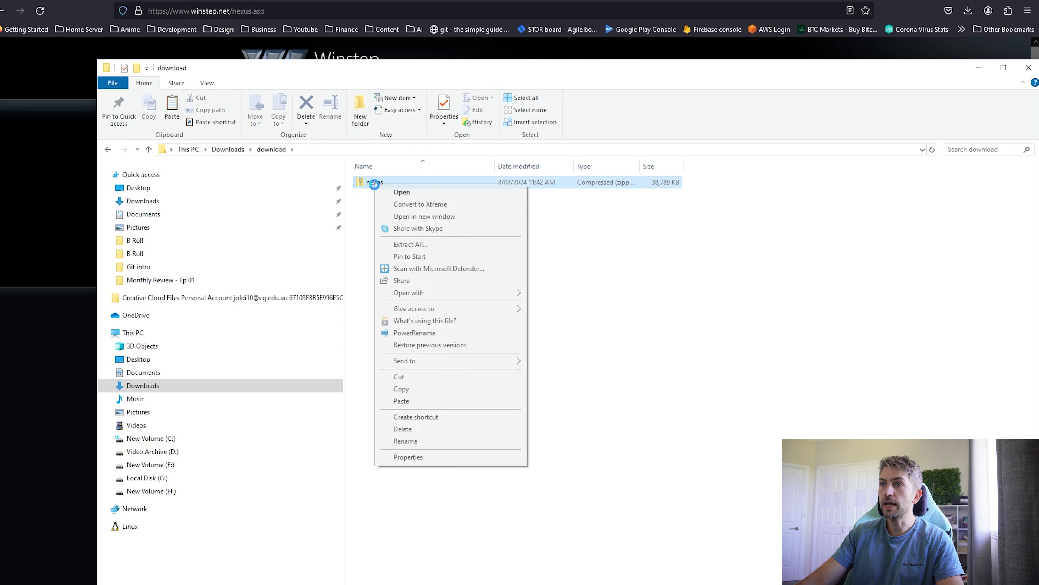
left_click(419, 247)
left_click(654, 481)
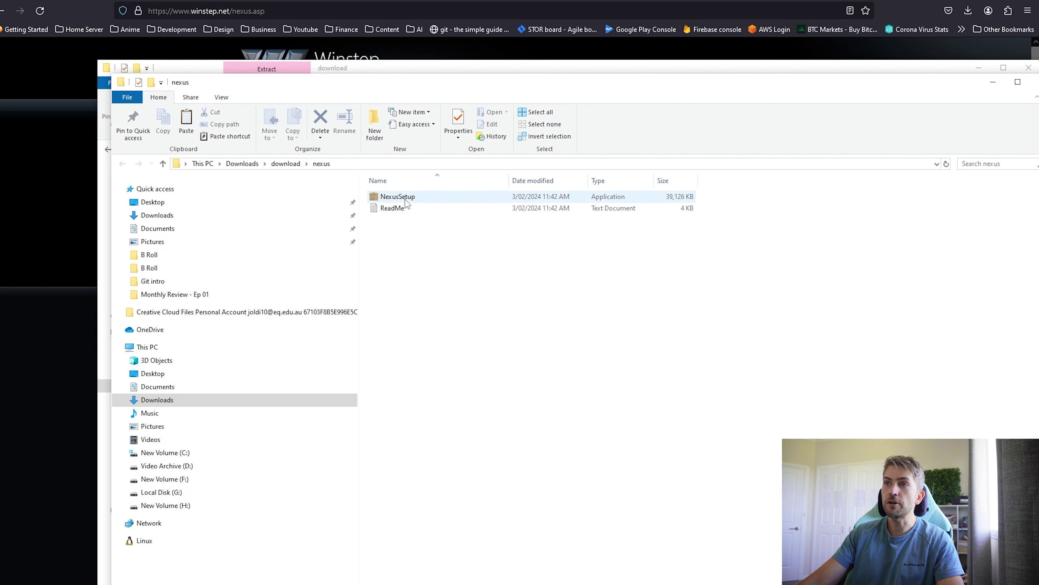
Step: Launch NexusSetup, then cancel and confirm exiting the installer
double_click(405, 199)
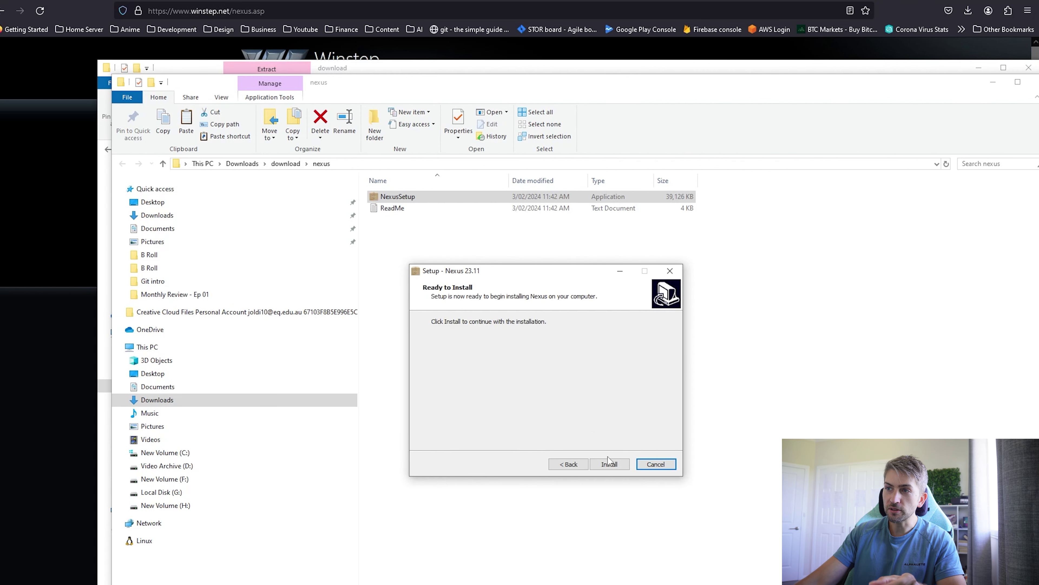
left_click(646, 462)
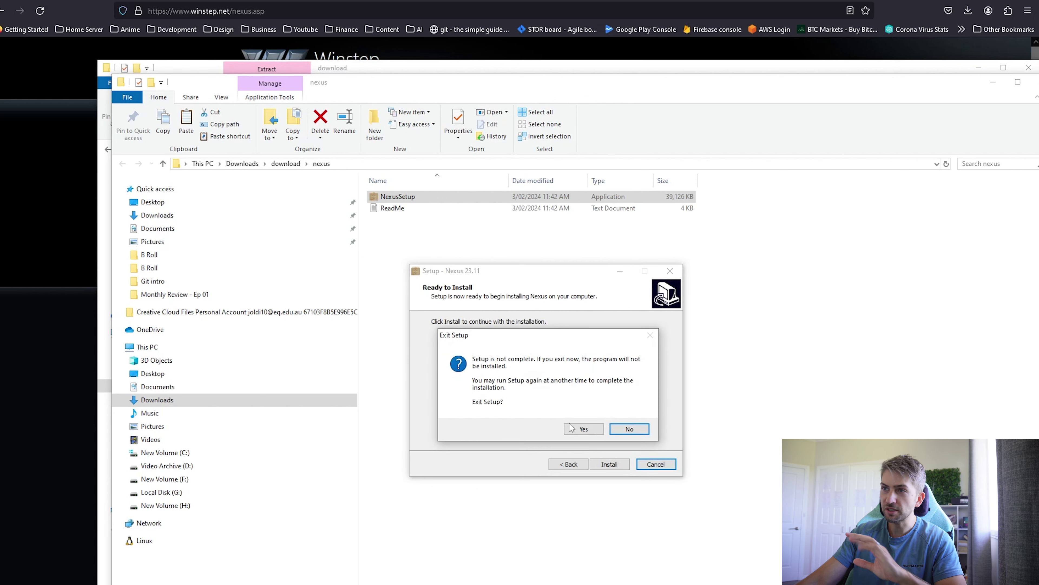
left_click(584, 428)
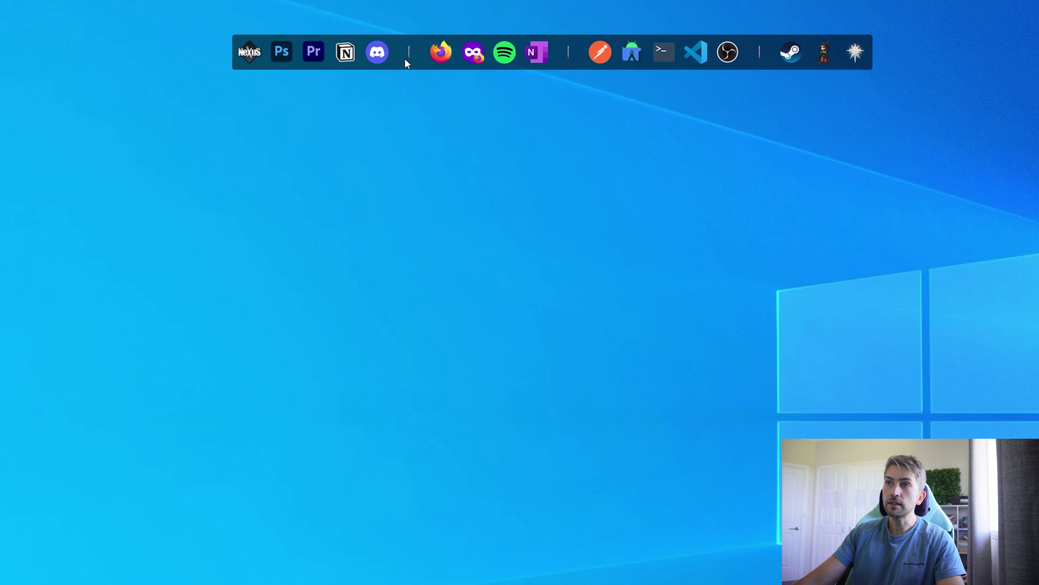
Step: Untick Show dock control icon on the Content page of NeXuS Preferences and apply it
right_click(401, 65)
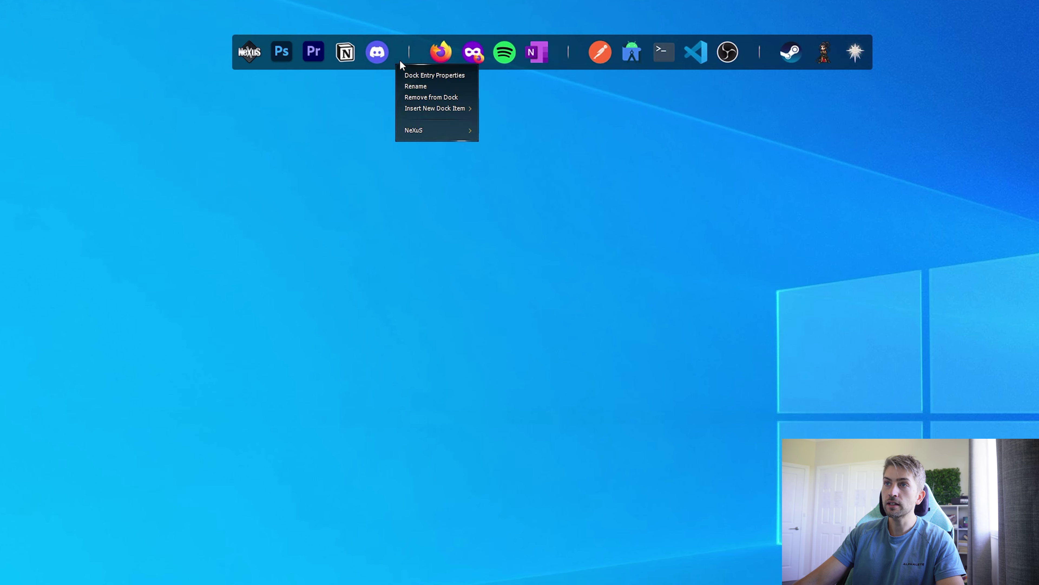
mouse_move(413, 130)
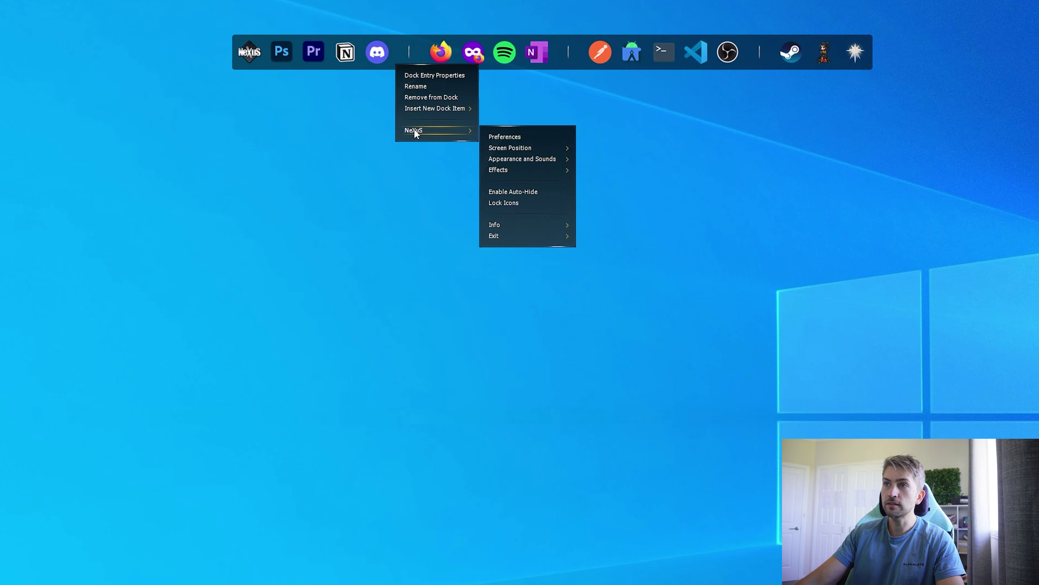
left_click(522, 142)
left_click(250, 55)
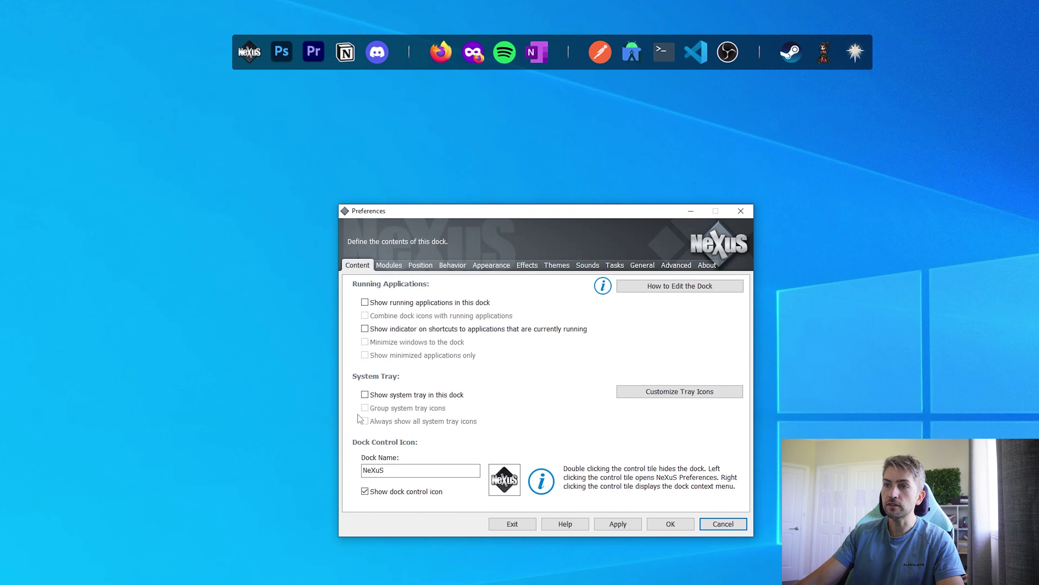
left_click(365, 492)
left_click(618, 524)
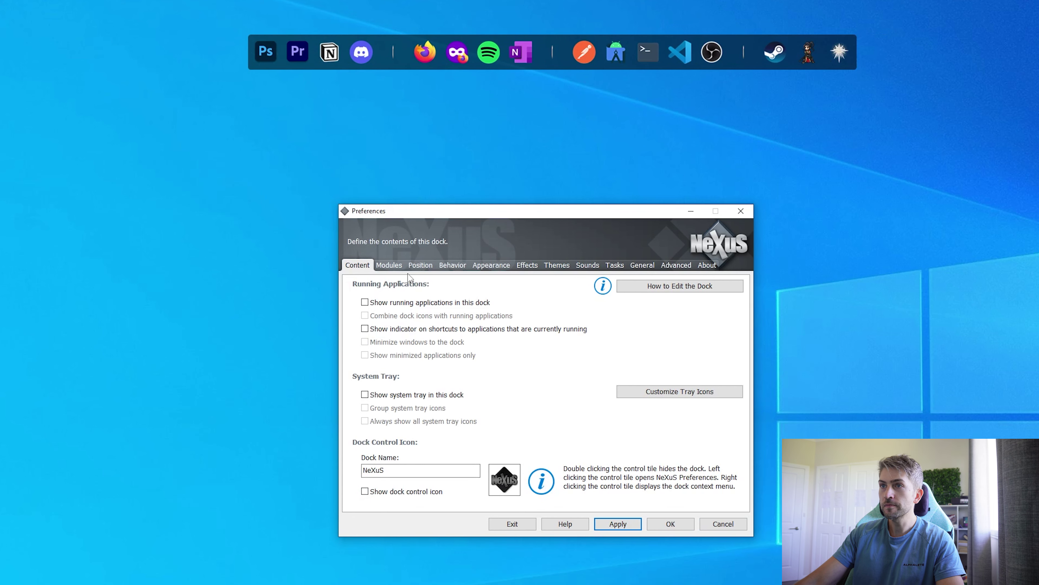
Step: Set Dock Transparency to fully Transparent (100%) under Appearance and apply it
left_click(490, 269)
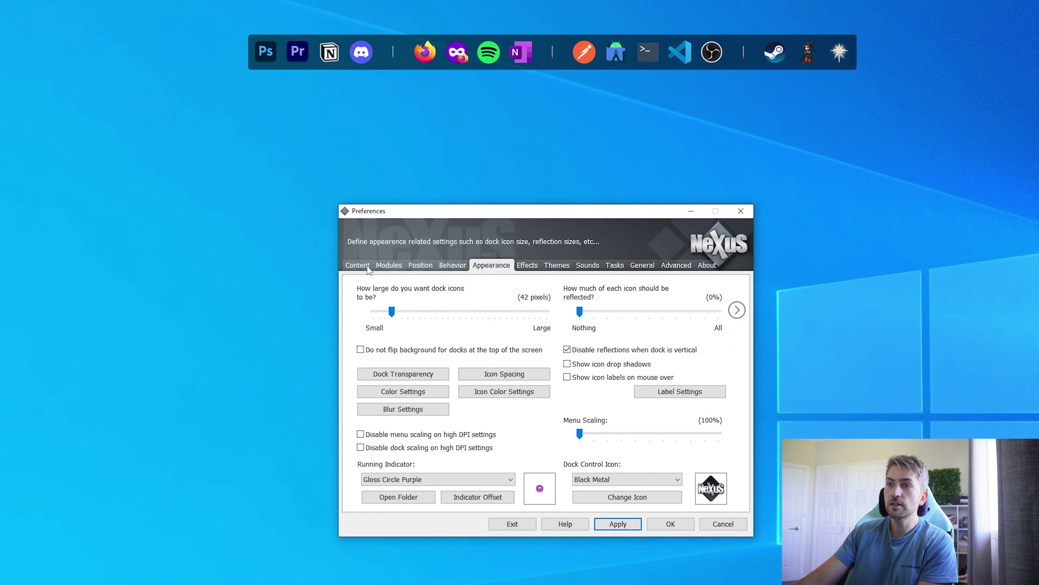
left_click(416, 376)
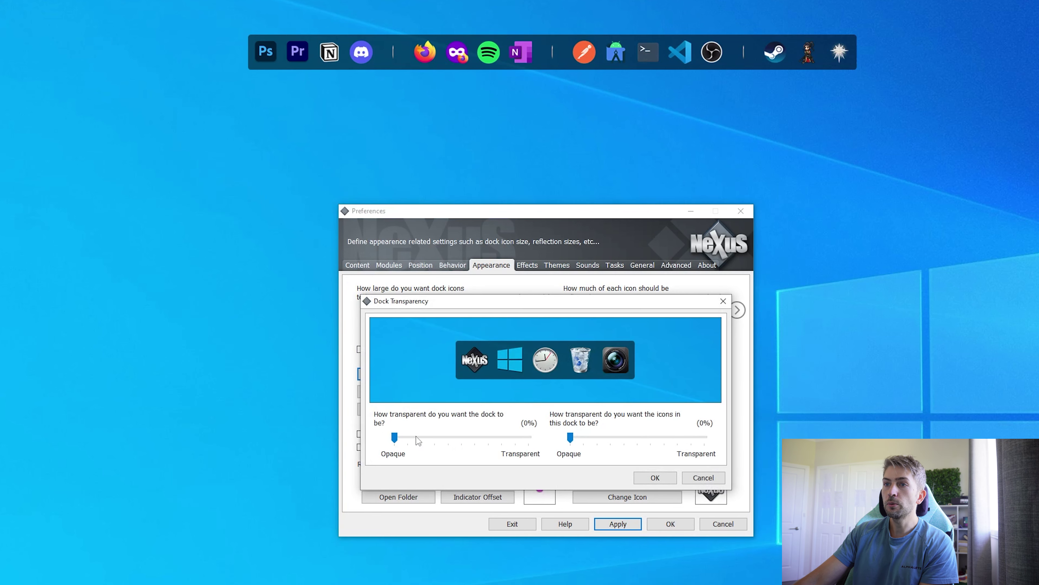
left_click_drag(429, 441, 528, 437)
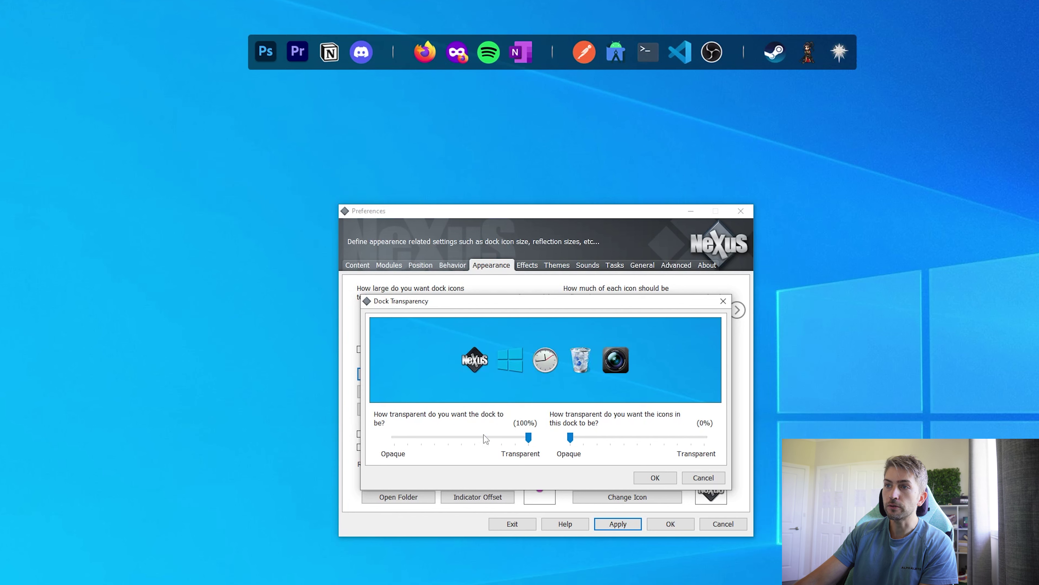
left_click(655, 478)
left_click(632, 524)
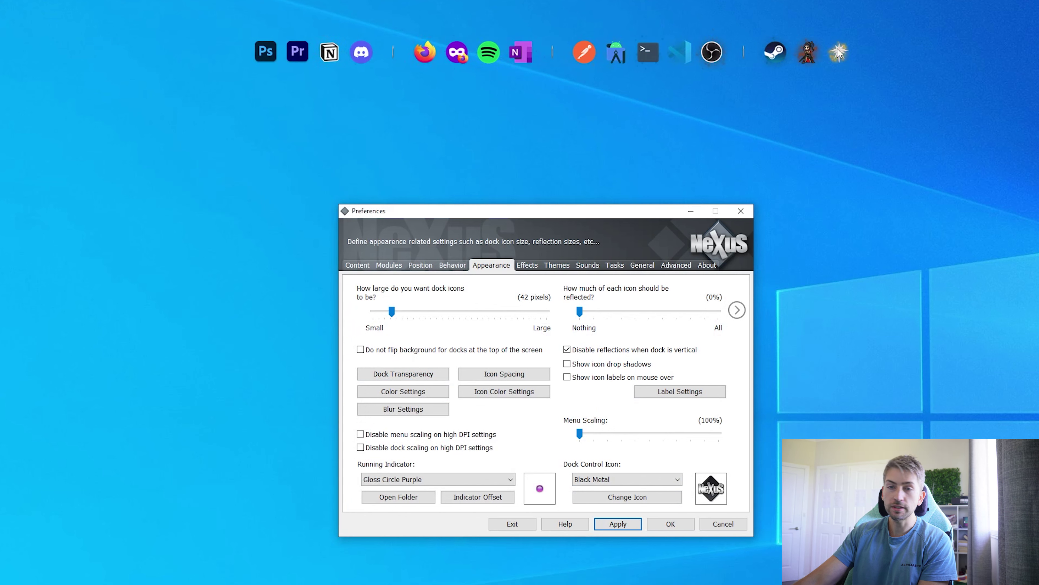
Step: Try the Explode mouseover effect, revert to Heal, browse themes, and accept Preferences with OK
left_click(527, 265)
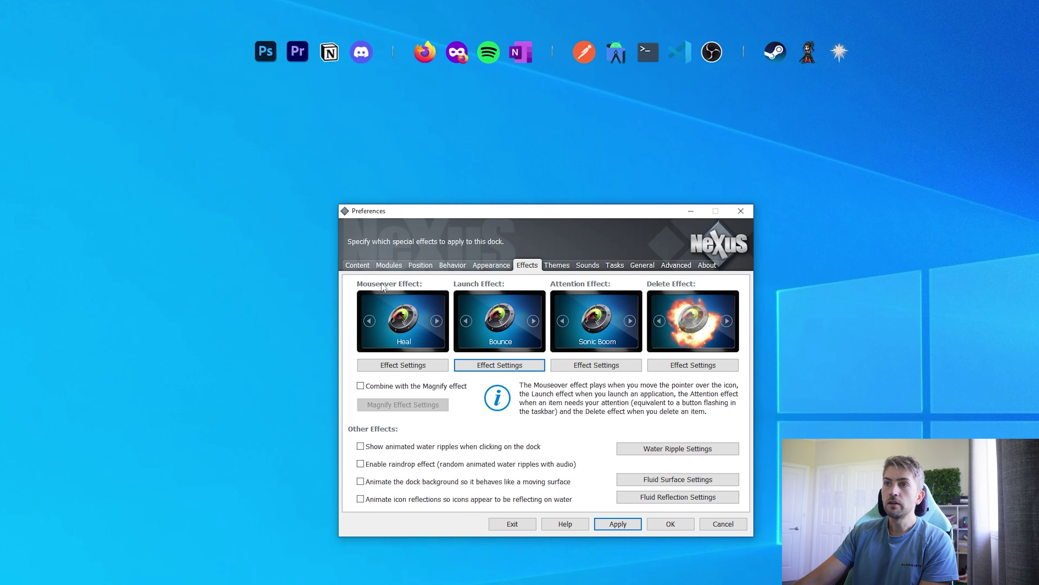
left_click(372, 322)
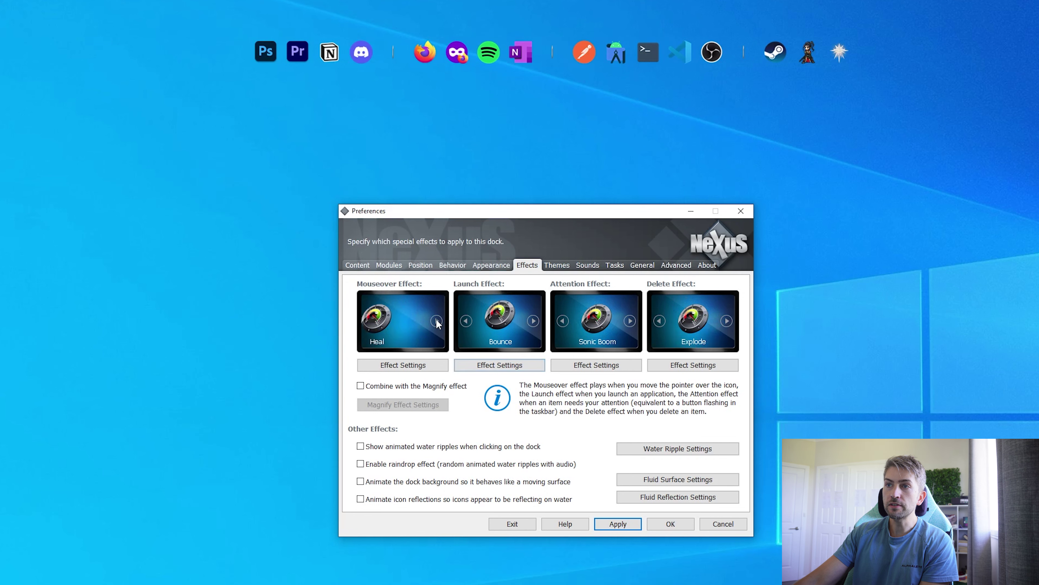
left_click(370, 321)
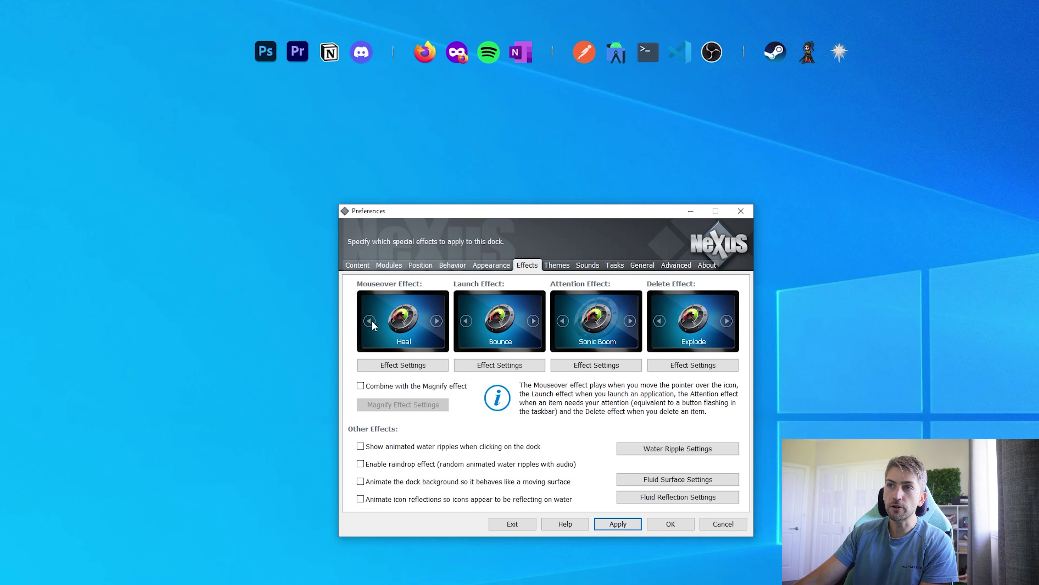
left_click(557, 265)
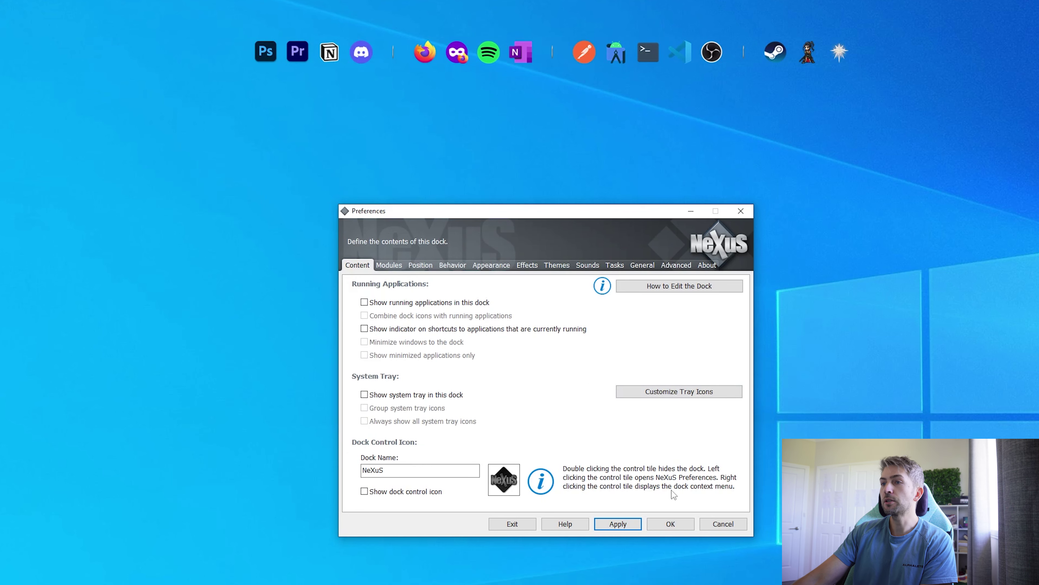
left_click(673, 525)
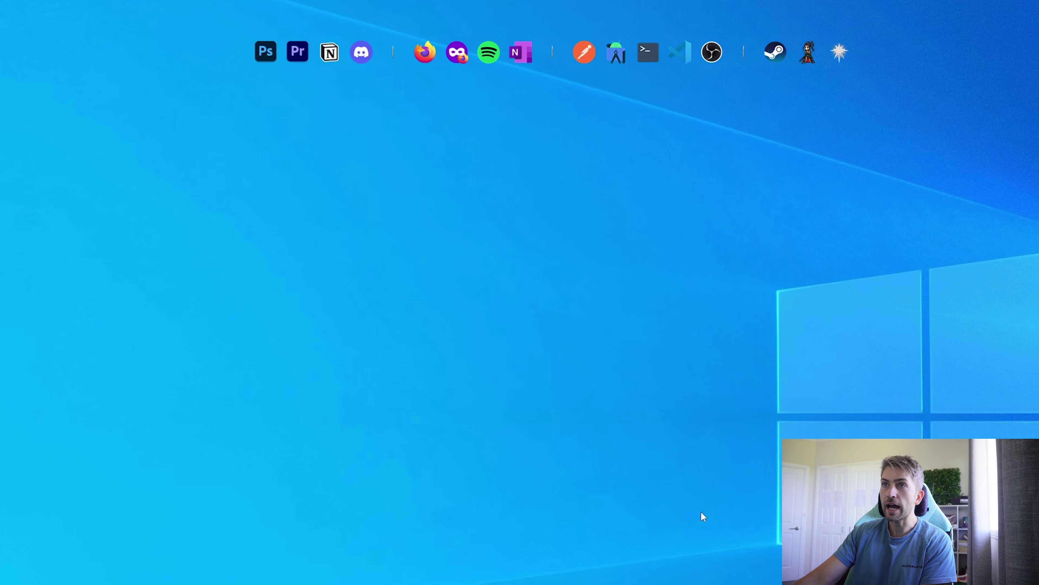
Step: Set the dock's NeXuS Screen Position to Bottom Screen Edge
right_click(387, 54)
mouse_move(426, 131)
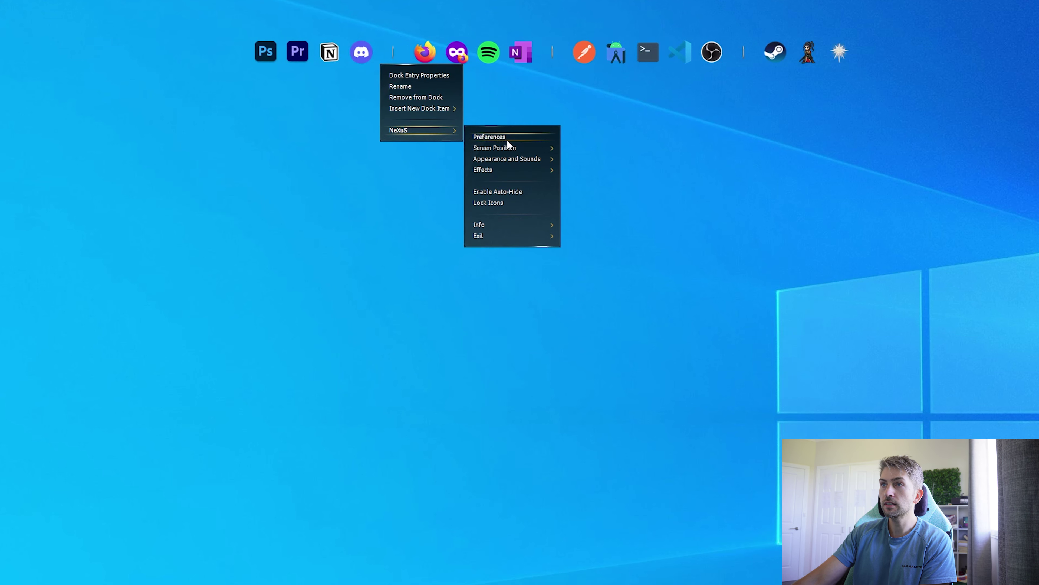
mouse_move(511, 149)
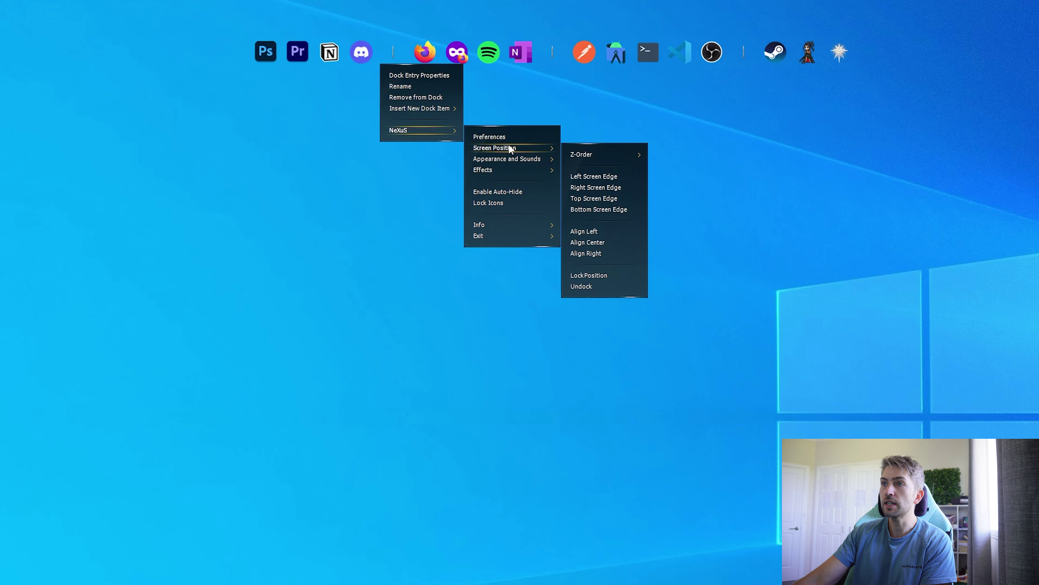
left_click(616, 209)
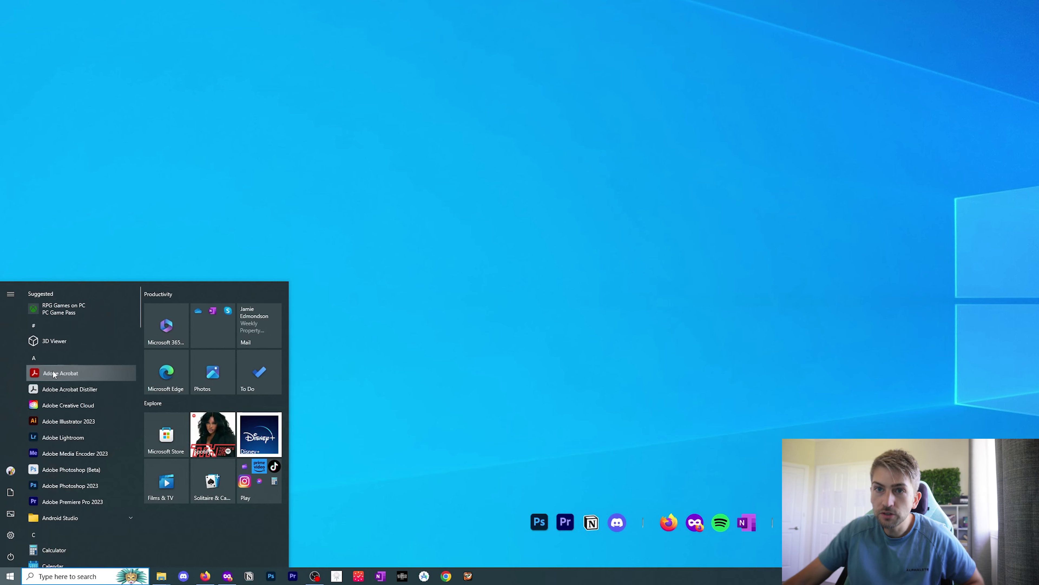
Step: Drop the Adobe Acrobat shortcut onto the dock right beside the Discord icon
left_click_drag(54, 375, 633, 530)
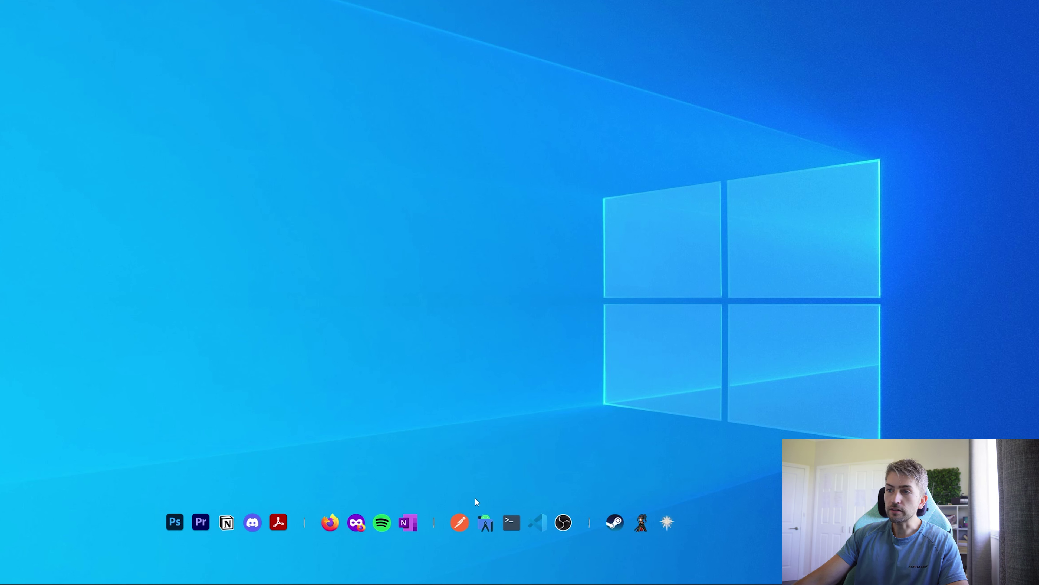
left_click(486, 524)
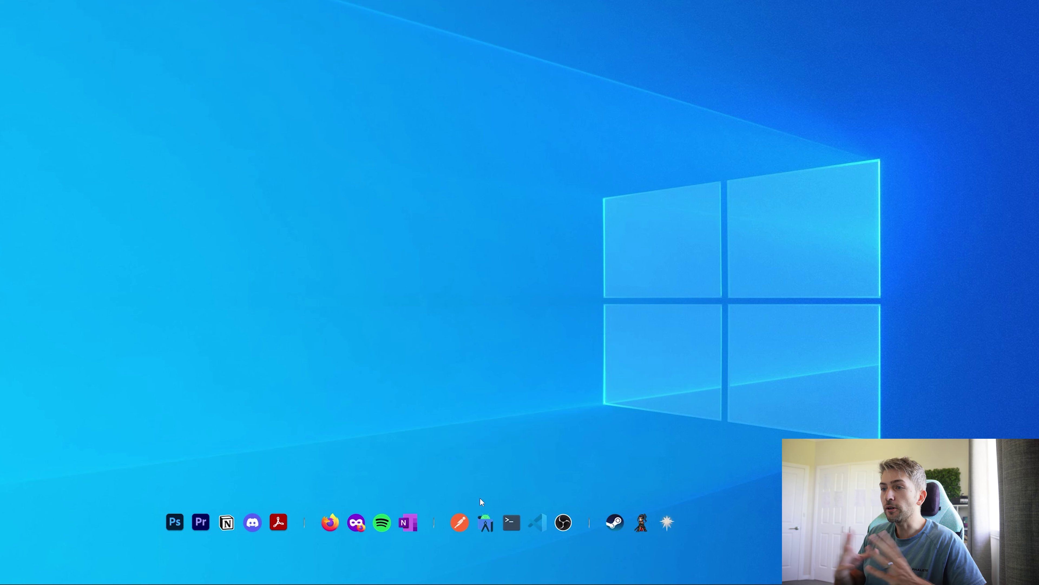
right_click(488, 523)
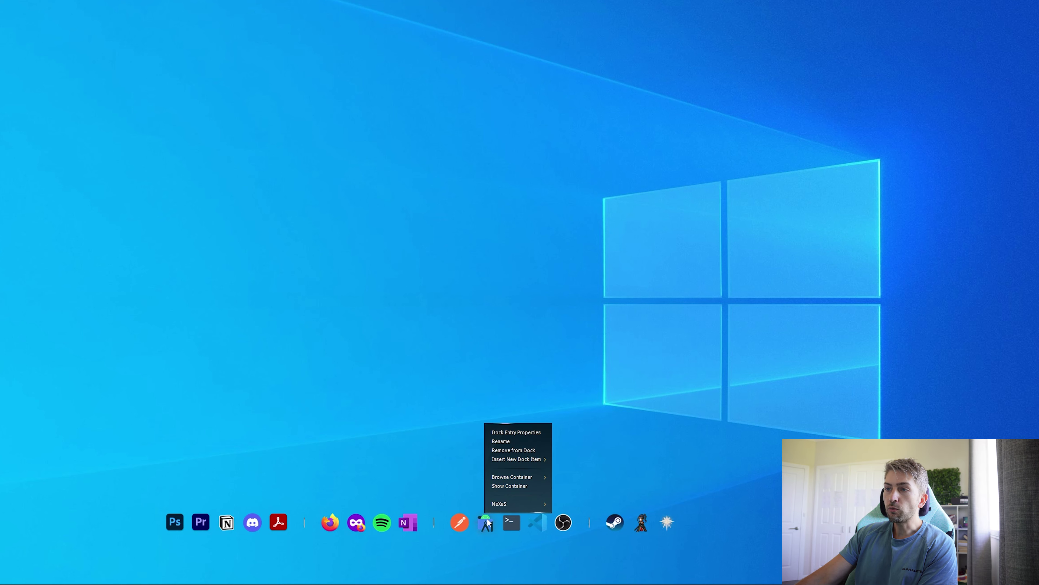
left_click(518, 433)
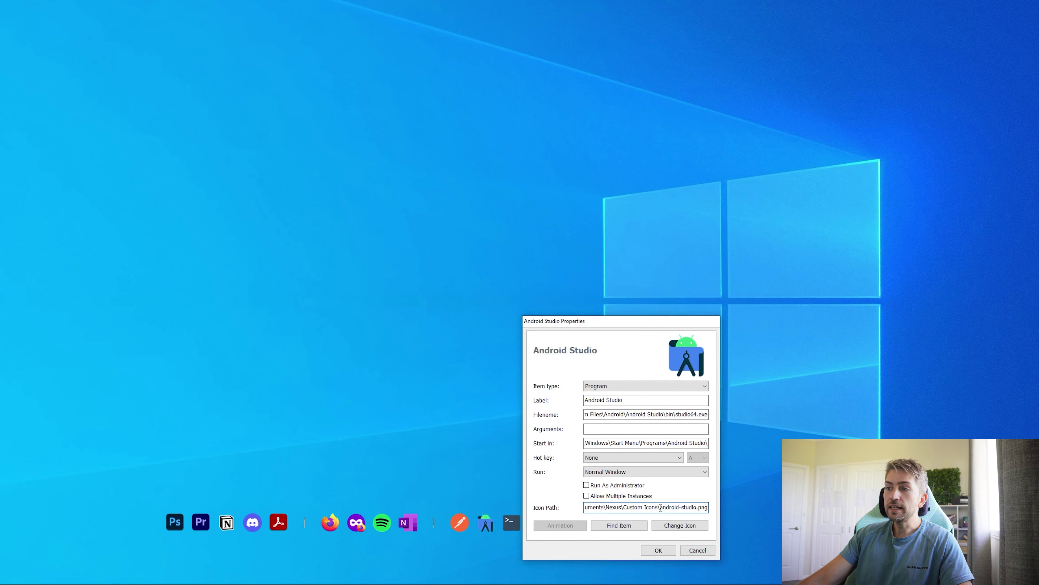
left_click_drag(660, 507, 512, 500)
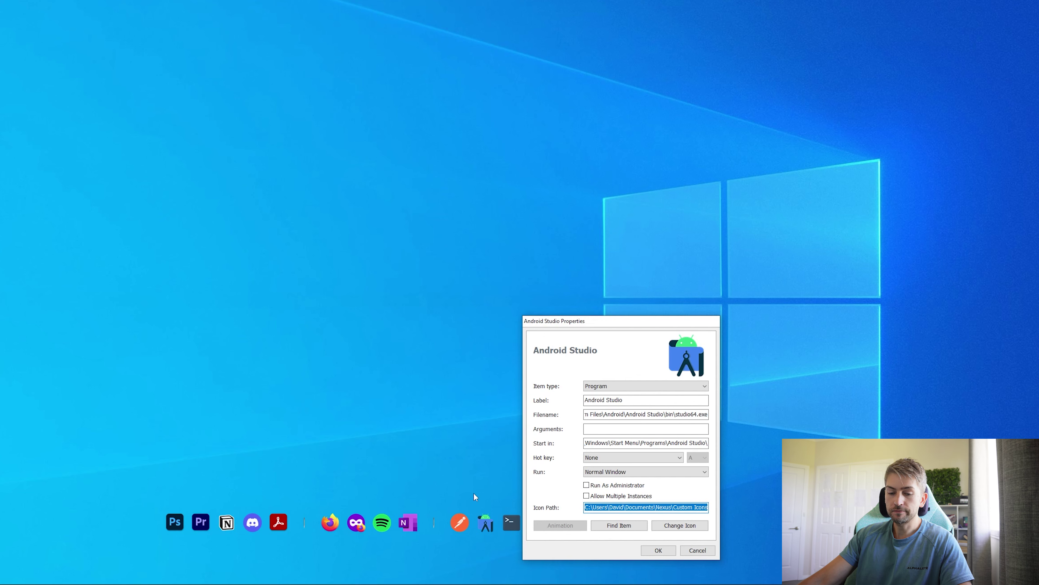
key("alt+Tab")
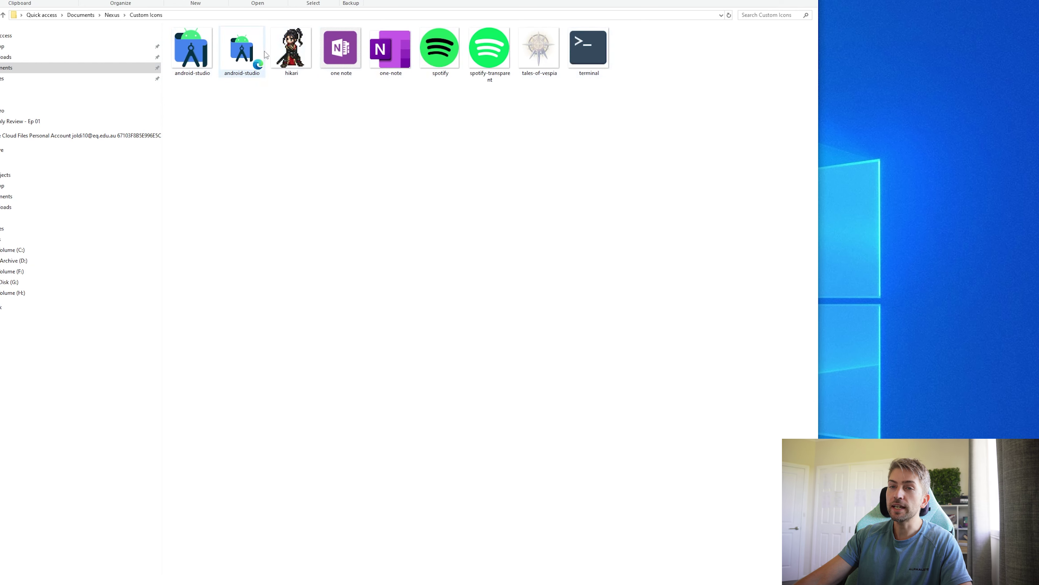
key("alt+F4")
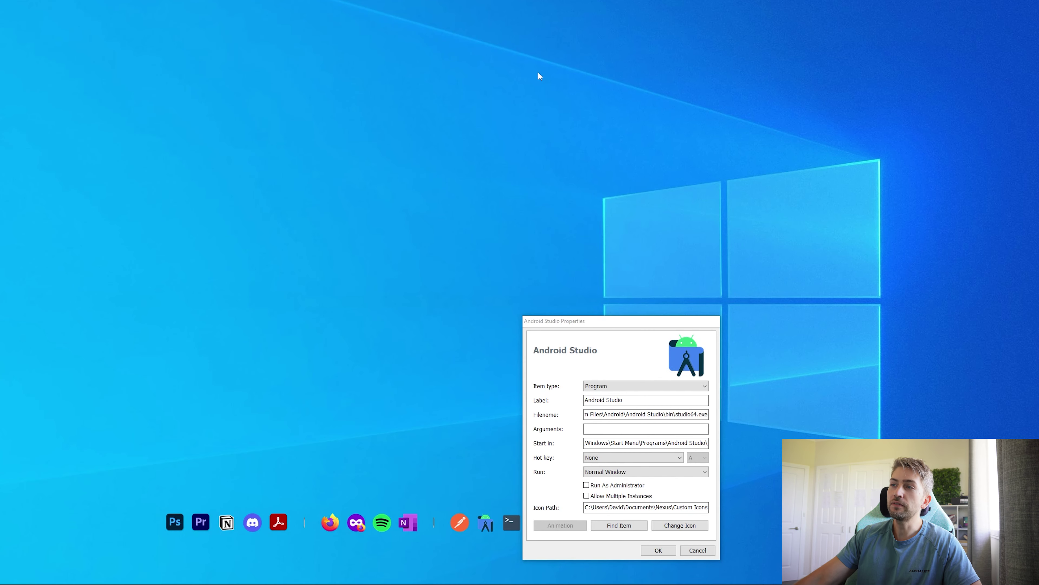
left_click(700, 550)
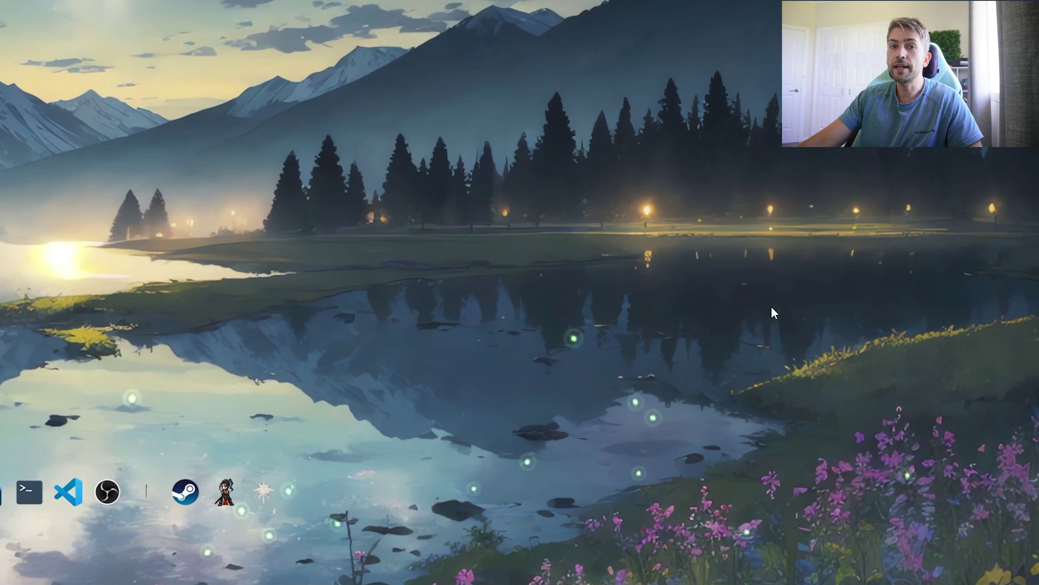
Step: Bring up the auto-hidden taskbar's system tray at the bottom-right corner
mouse_move(818, 577)
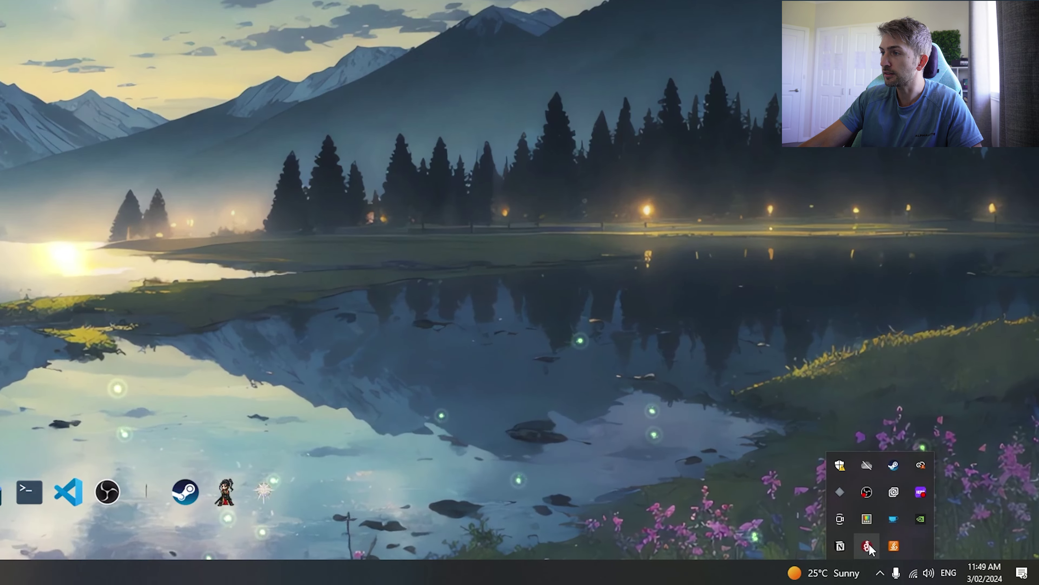
Step: Subscribe to the underwater wallpaper 蔚蓝档案_白洲梓 from the Workshop, sorted by Most Popular (Year)
left_click(894, 493)
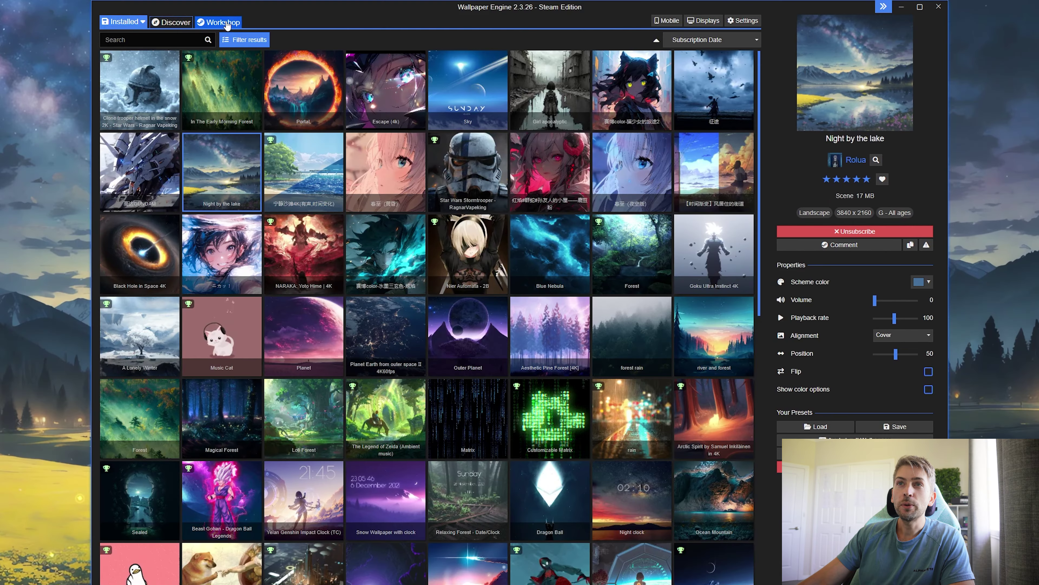
left_click(225, 23)
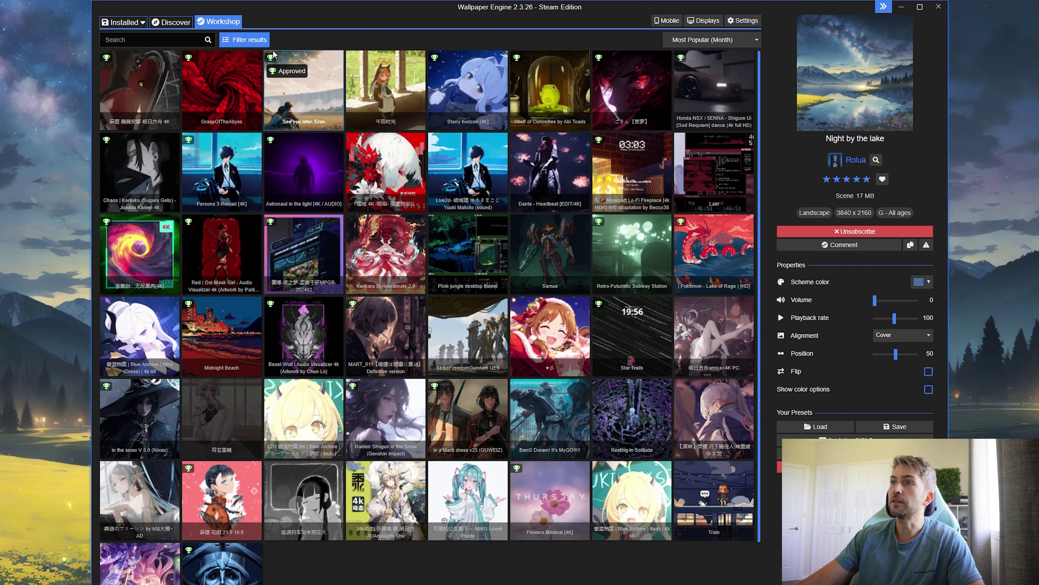
left_click(701, 41)
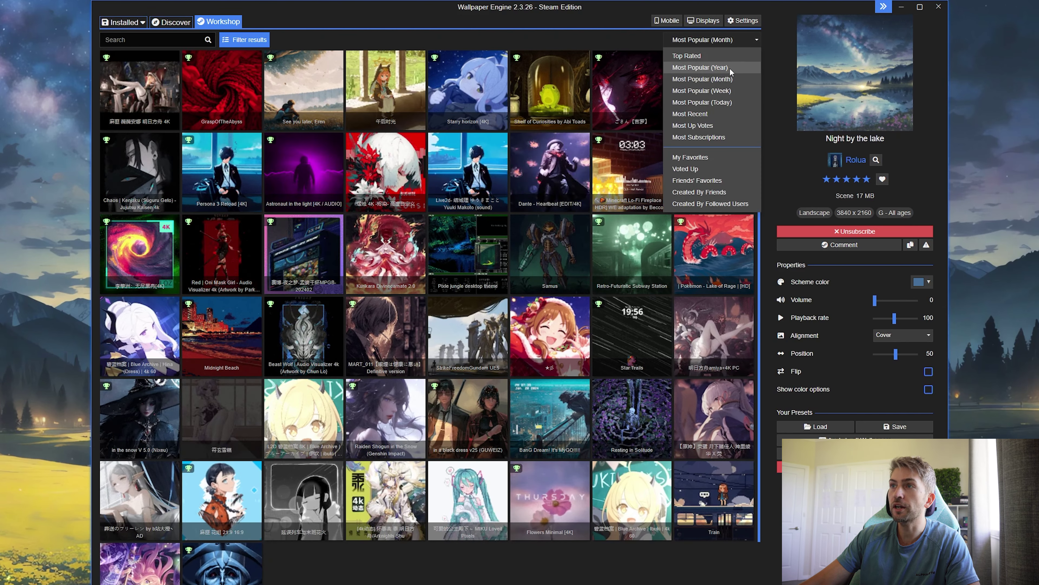
left_click(717, 69)
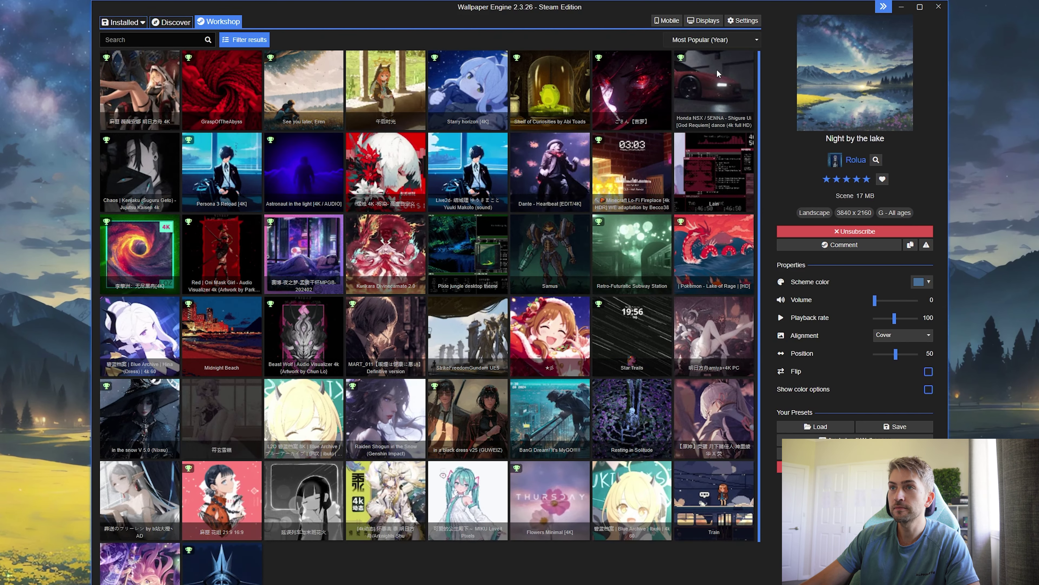
left_click(308, 92)
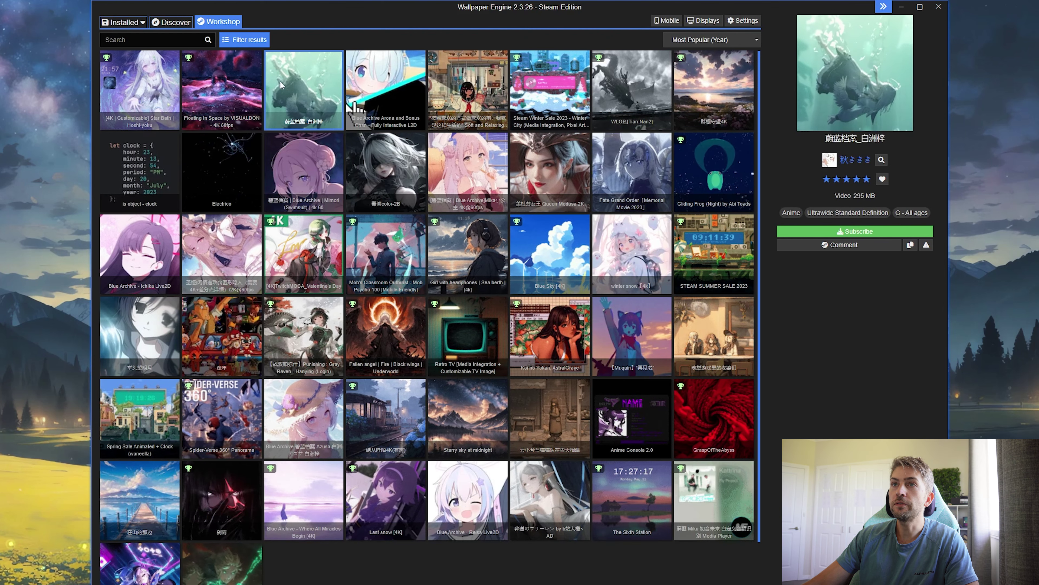
left_click(861, 231)
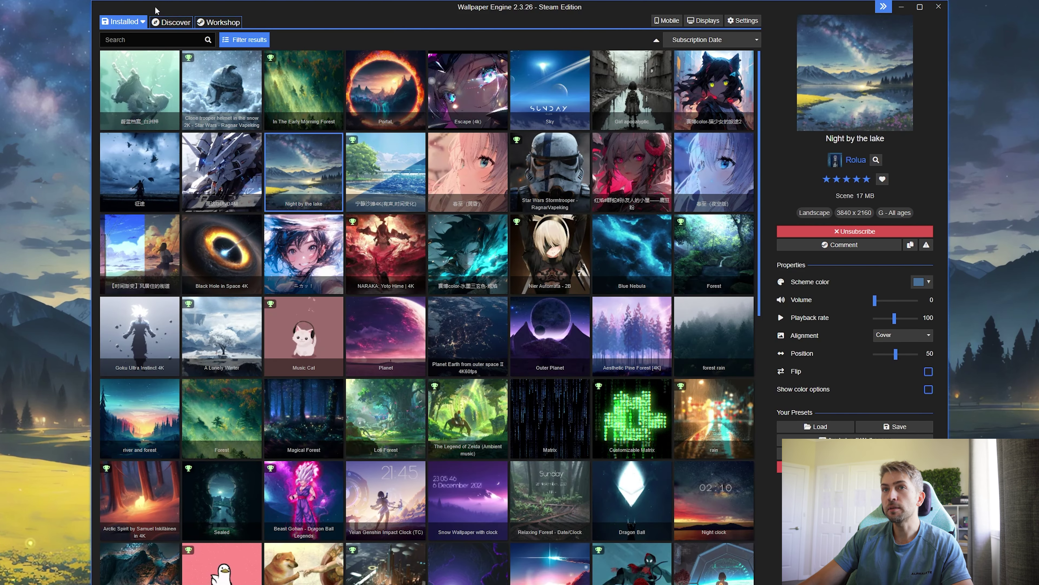
Step: Apply the underwater wallpaper, set its volume to 0, then revert to Night by the lake
left_click(129, 95)
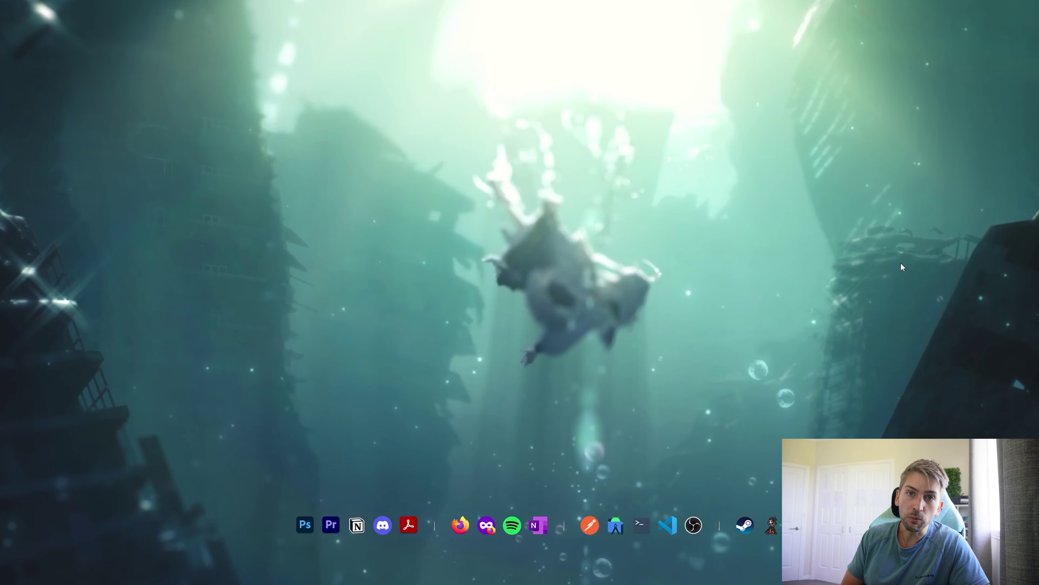
key("alt+Tab")
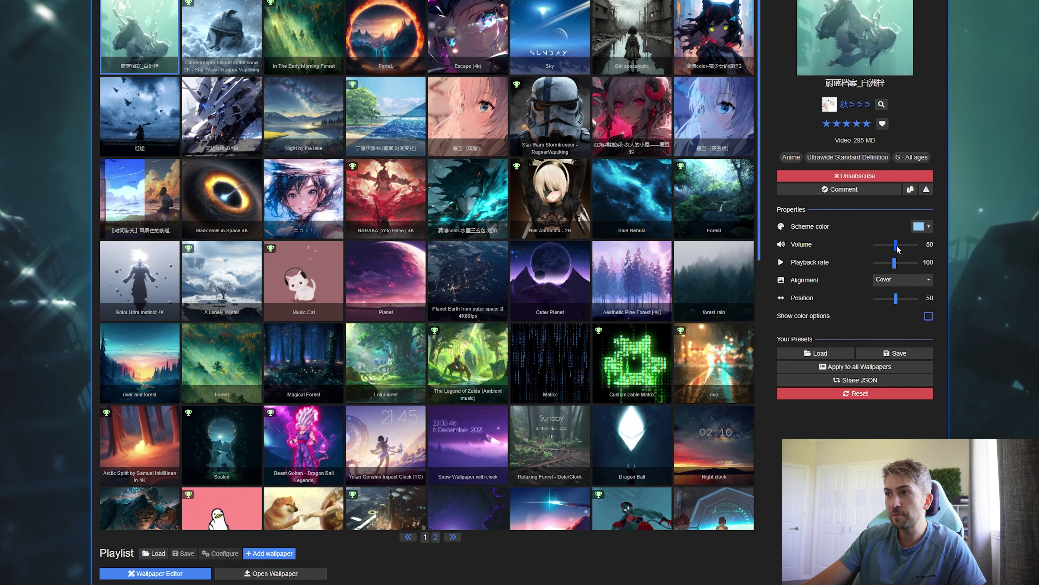
left_click_drag(895, 245, 840, 250)
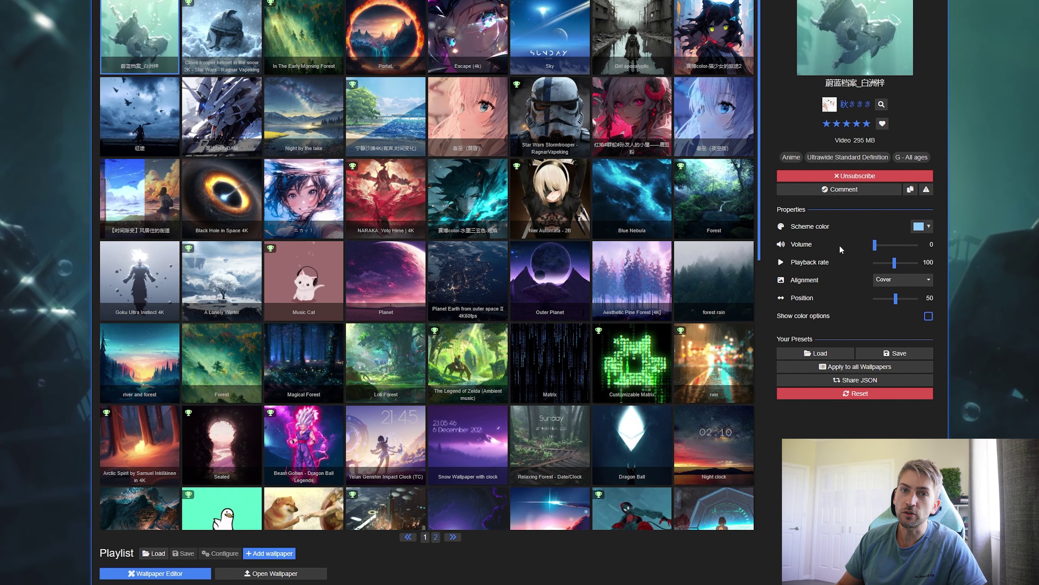
left_click(304, 111)
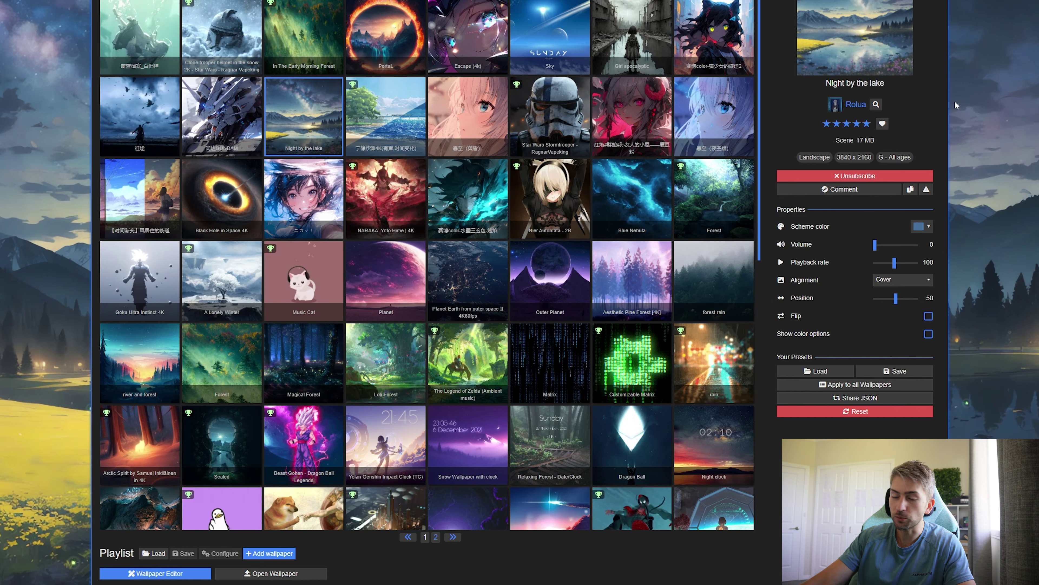
Step: Preview the lake, Music Cat and La Creación de cheems wallpapers, ending on the snowy swordsman scene
key("super+d")
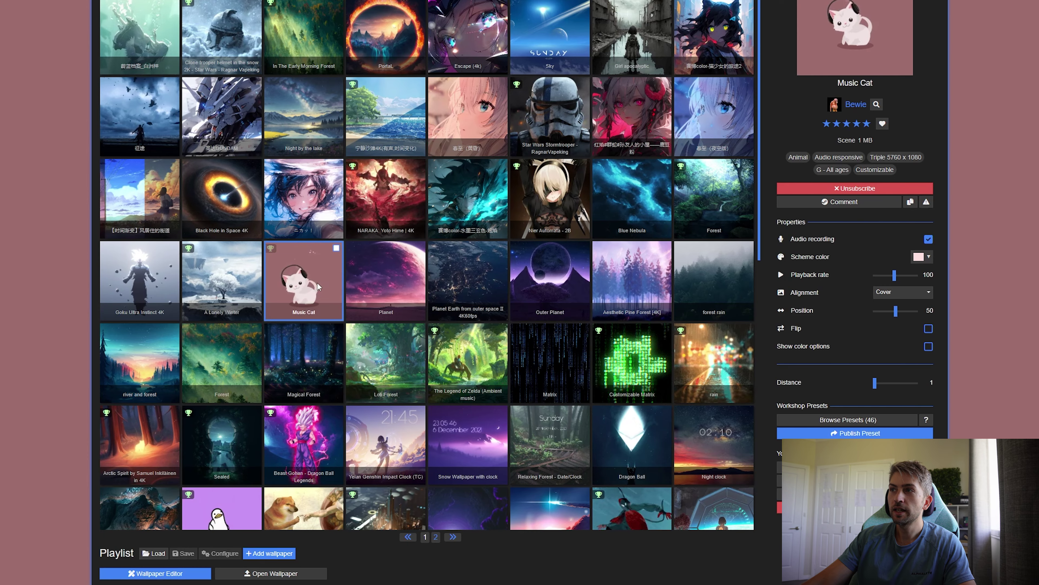
key("super+d")
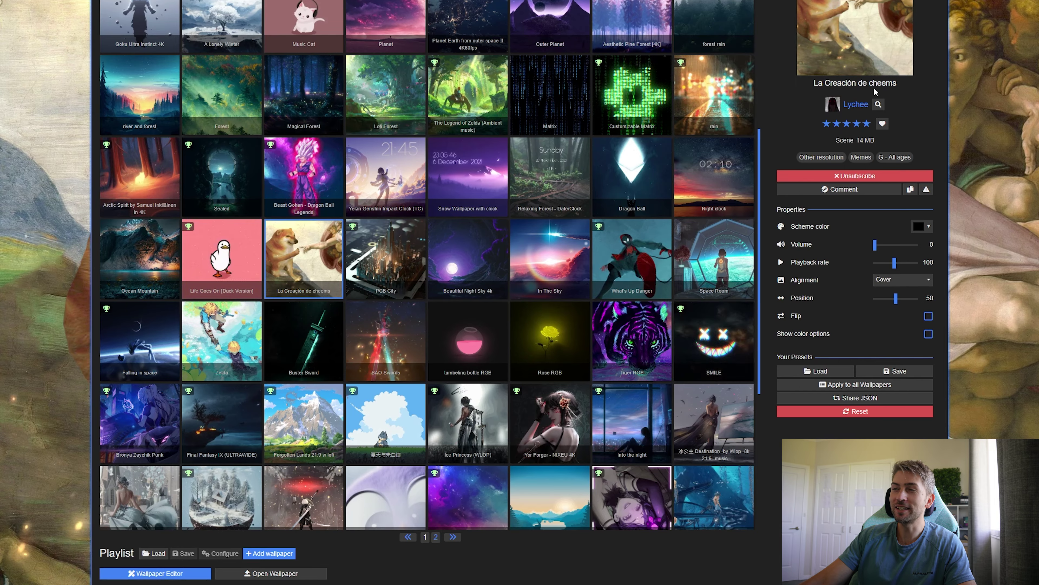
key("super+d")
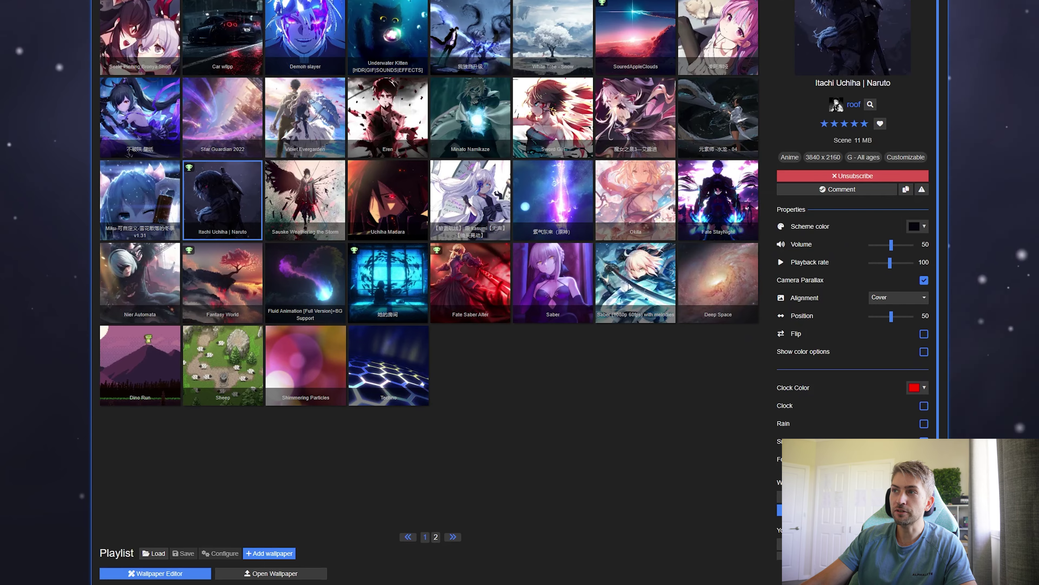
key("super+d")
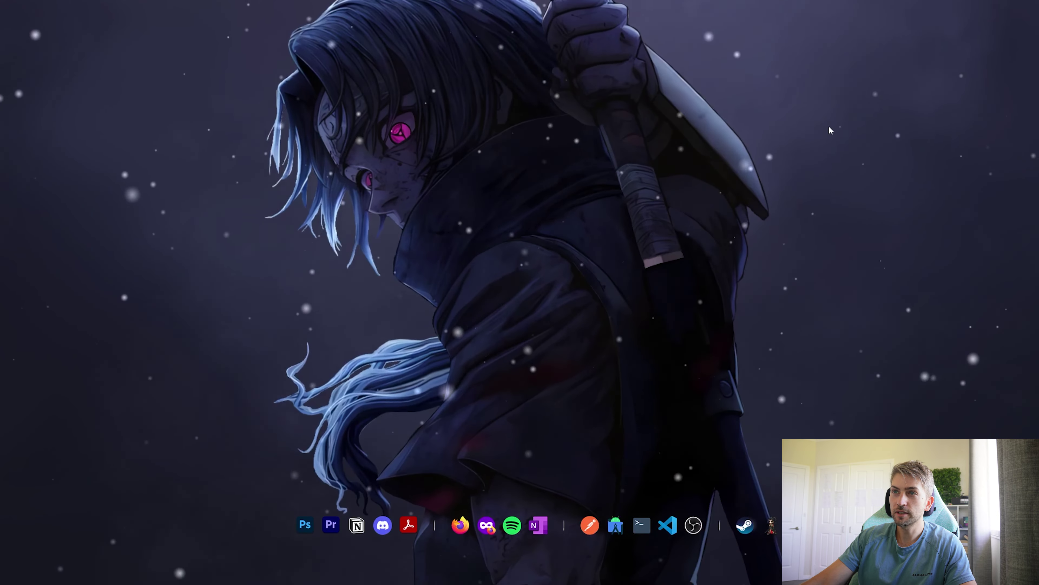